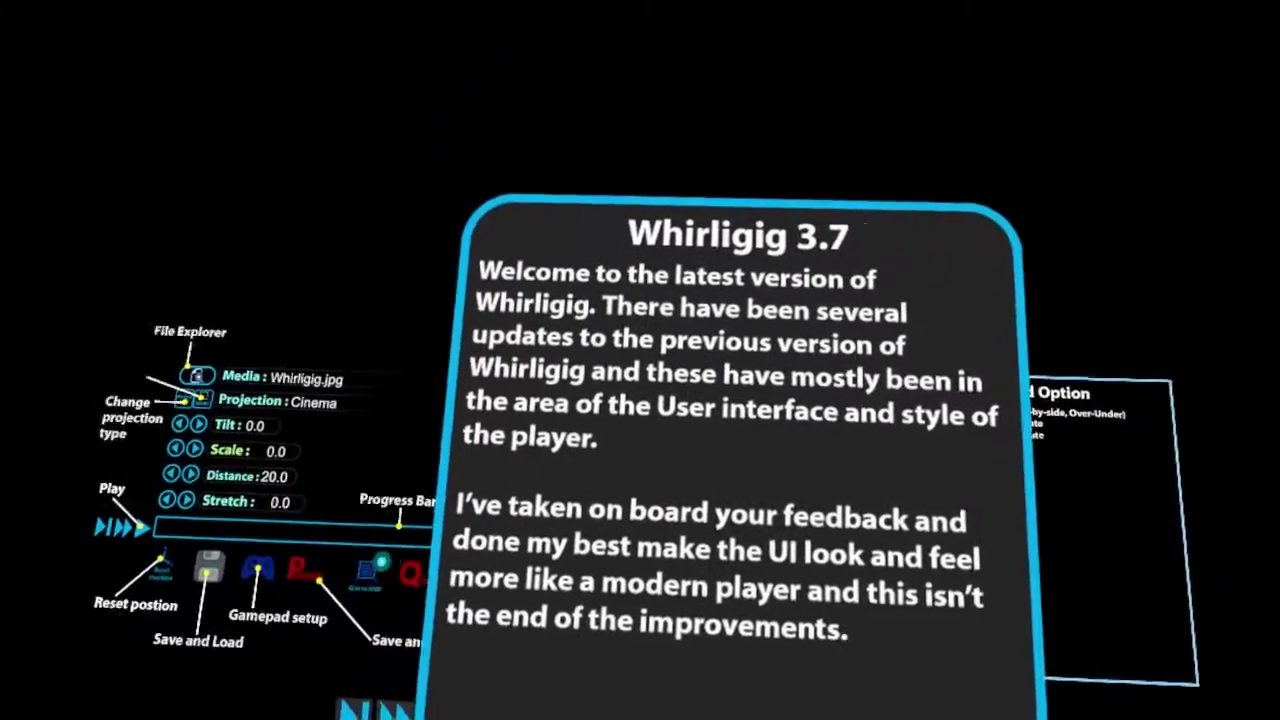
# - Advance the Whirligig 3.7 welcome notes to their second page
pyautogui.press('Return')
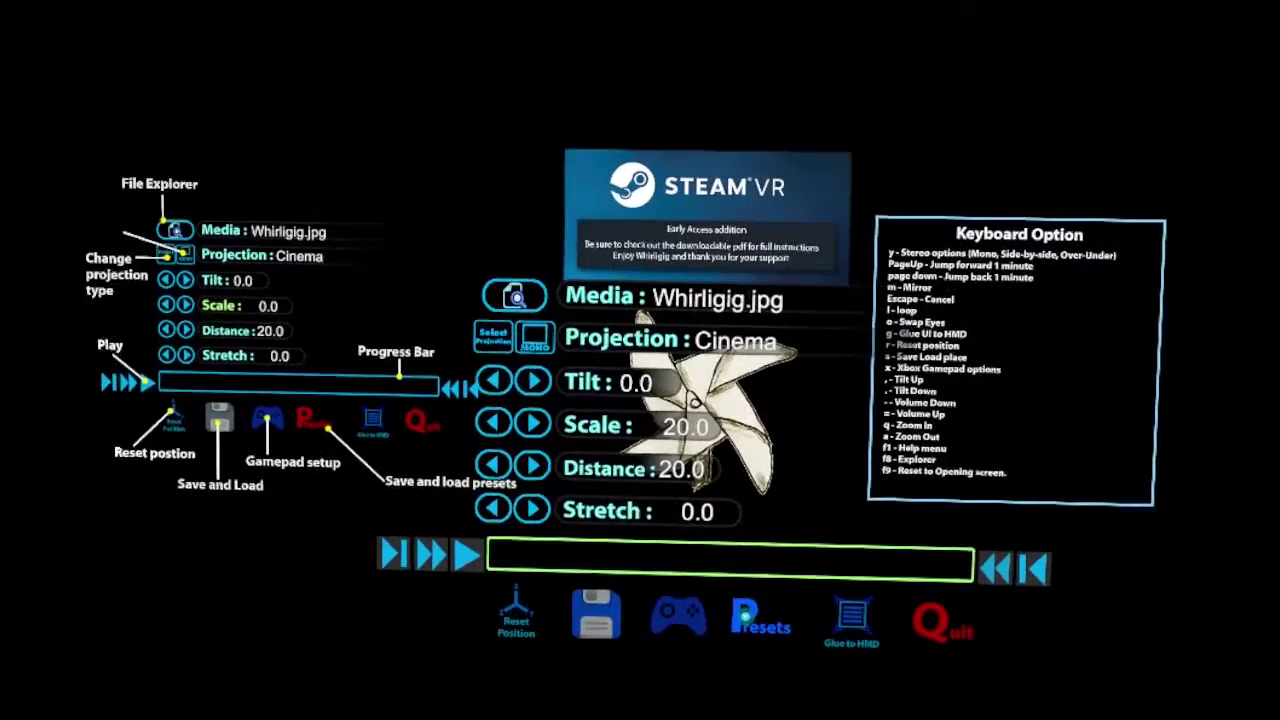
pyautogui.press('g')
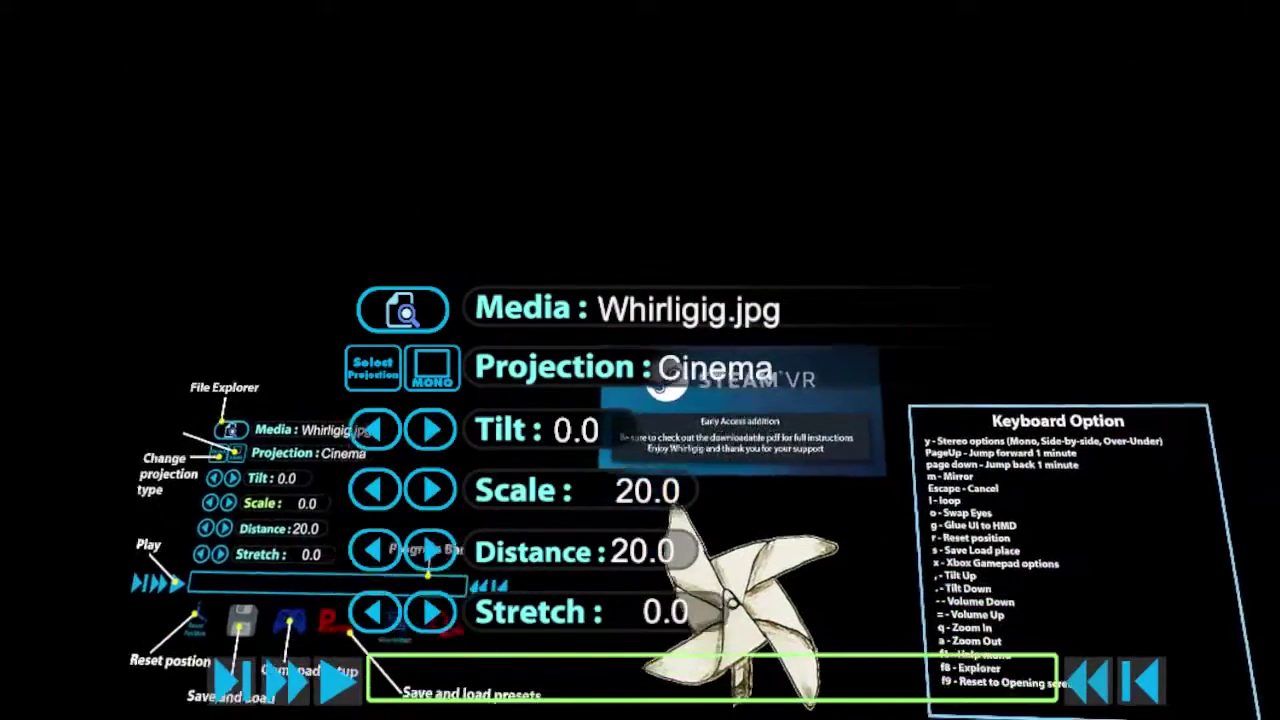
pyautogui.press('g')
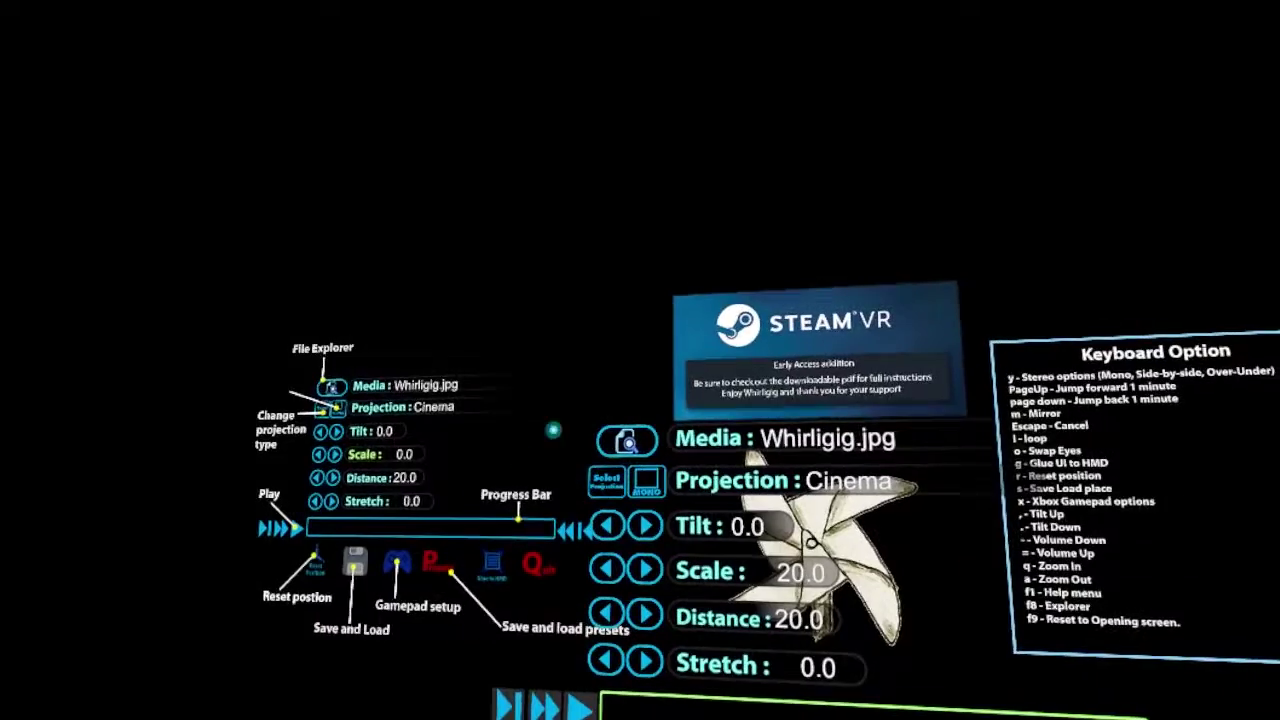
# - Load one.mp4 from the C: drive's Media\Videos folder through the F8 file browser
pyautogui.press('F8')
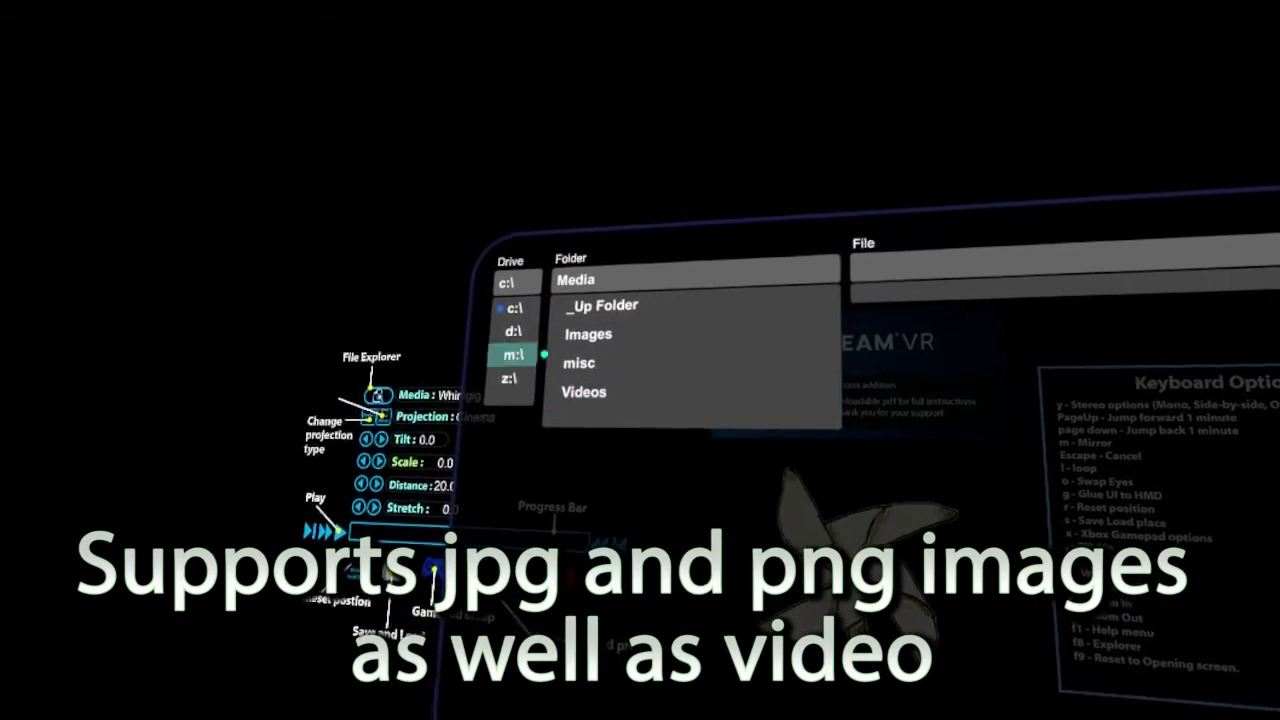
pyautogui.click(579, 394)
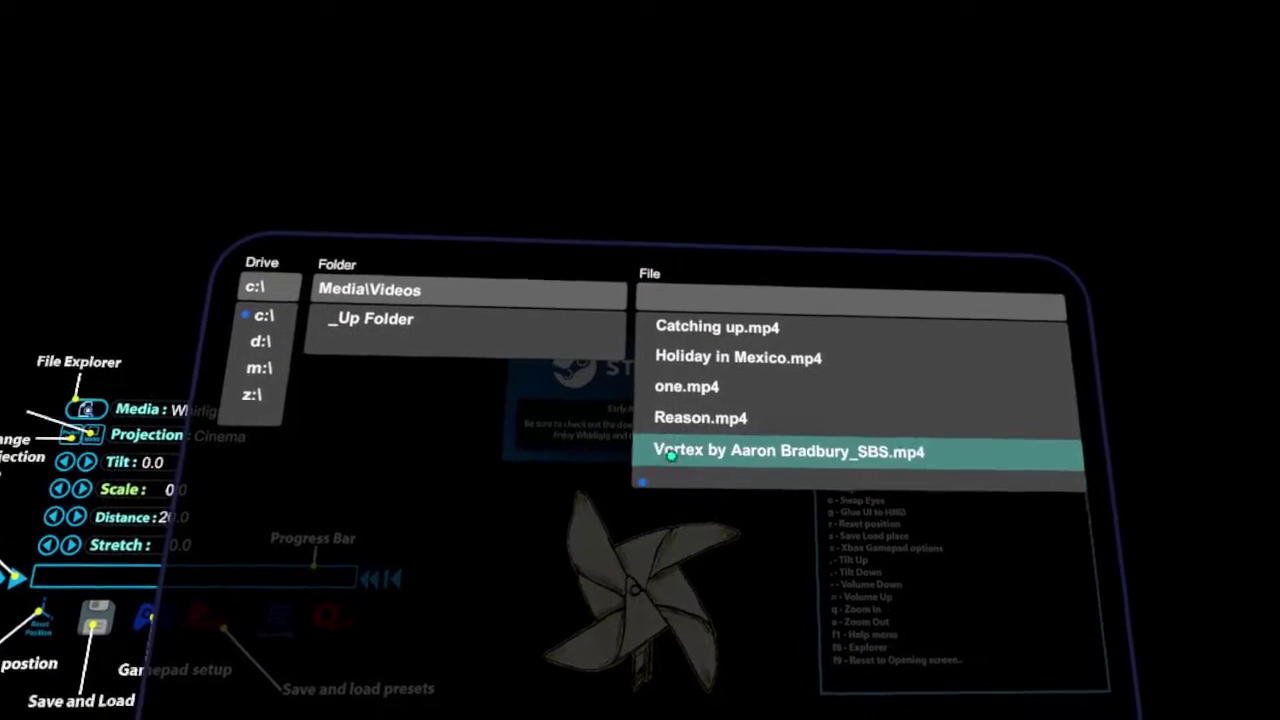
pyautogui.click(706, 384)
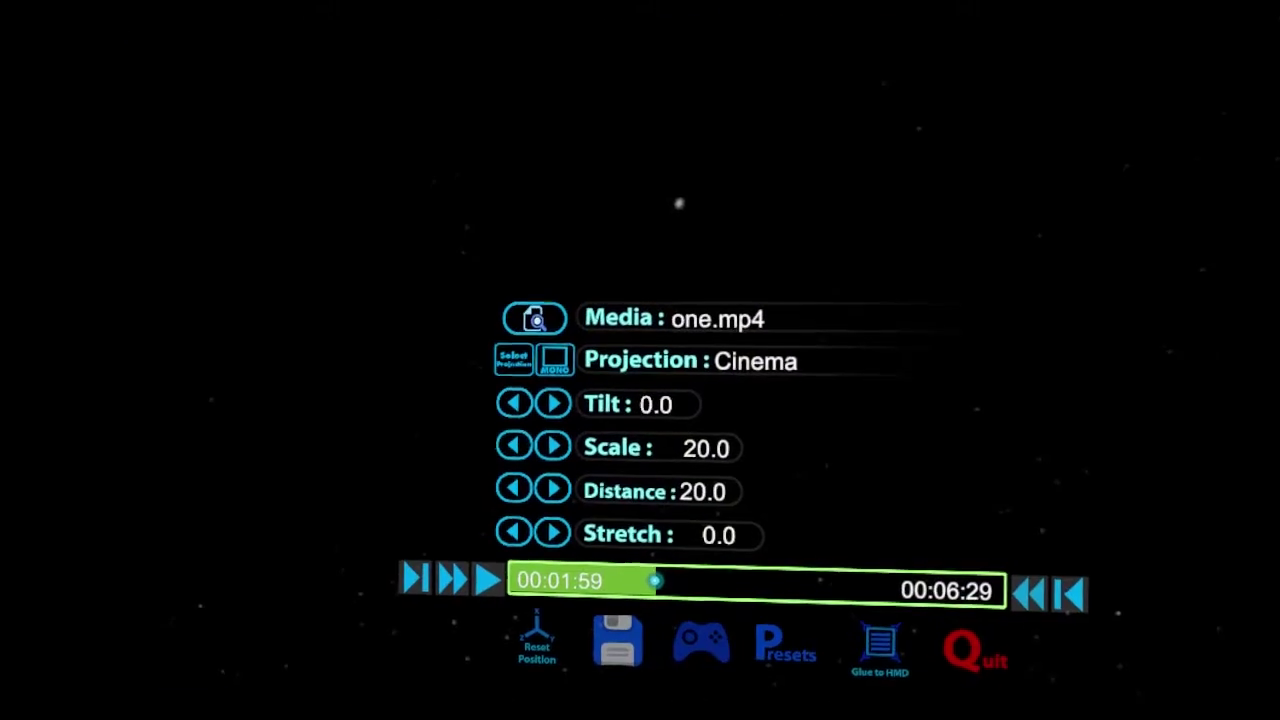
# - Seek back and forth along one.mp4's progress bar, settling around 00:04:07 of 00:06:29
pyautogui.click(699, 591)
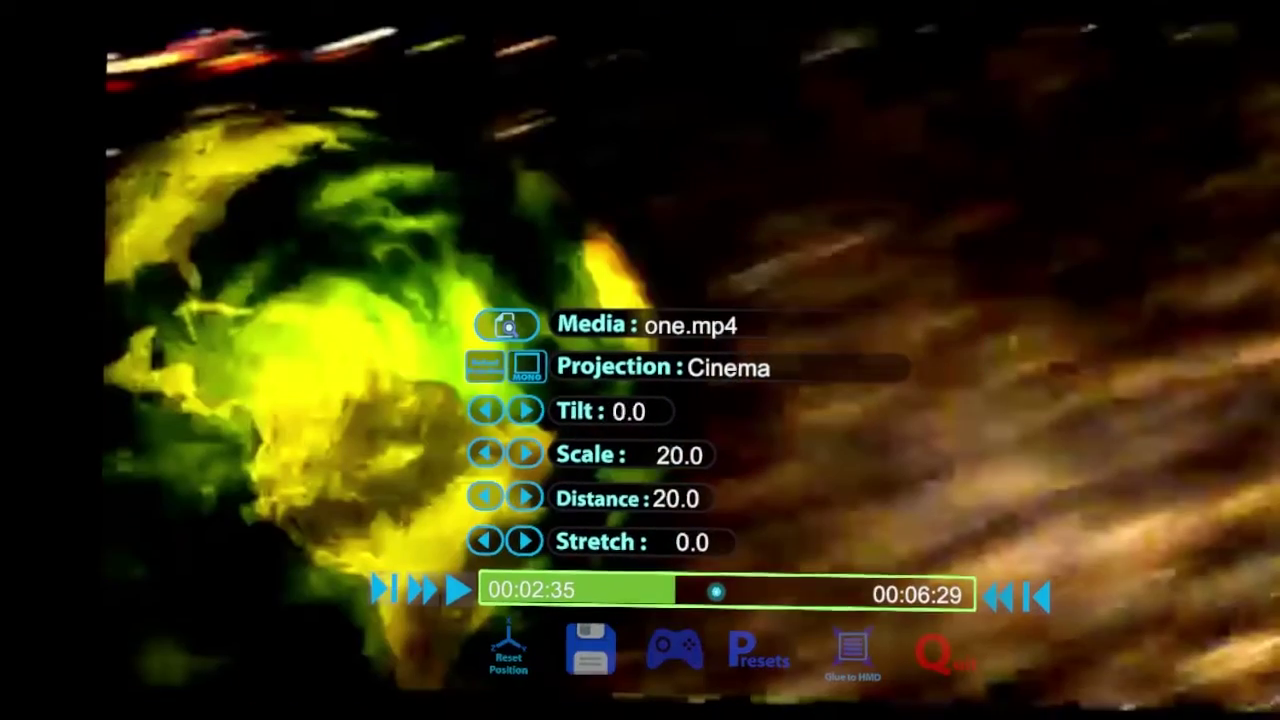
pyautogui.click(713, 594)
pyautogui.click(616, 593)
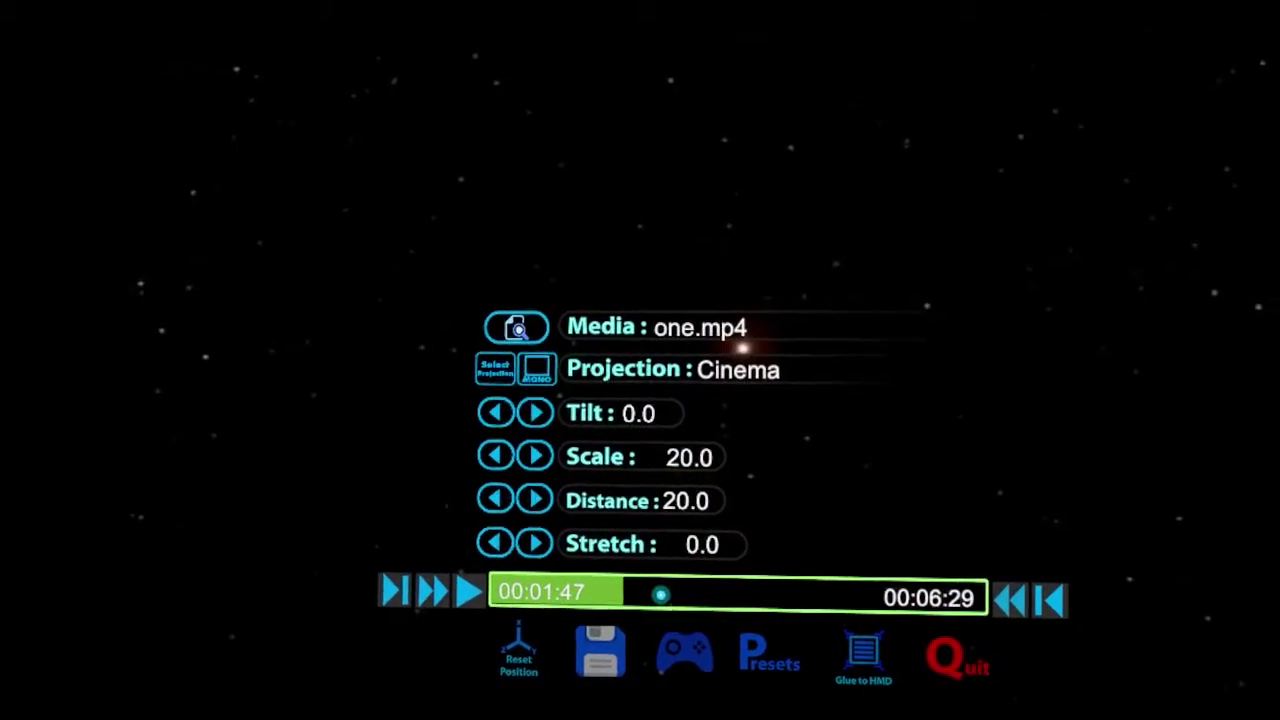
pyautogui.click(691, 597)
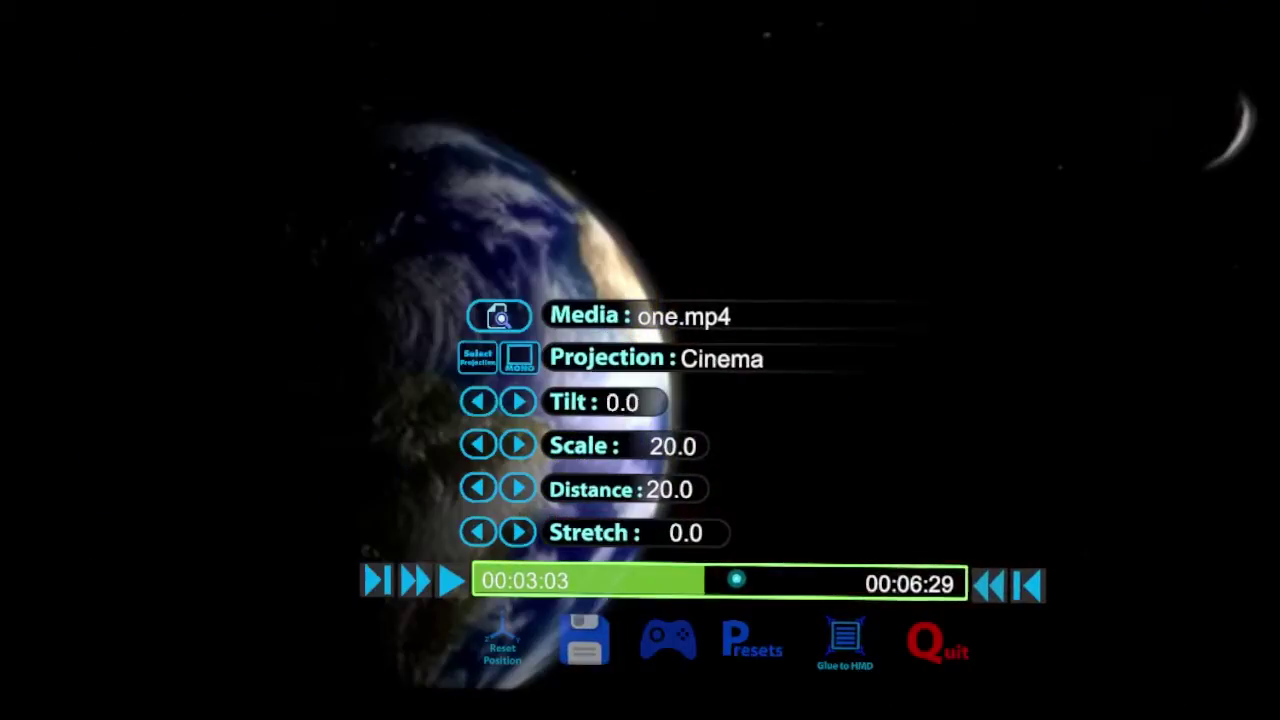
pyautogui.click(784, 582)
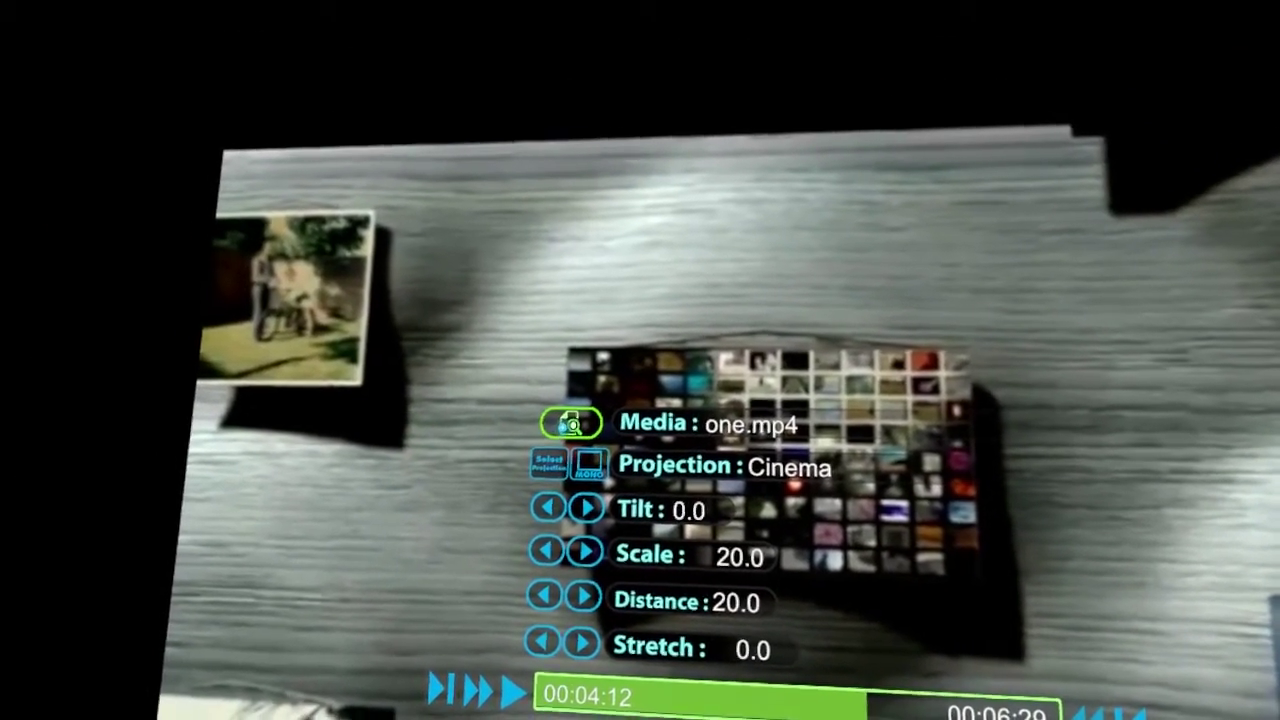
# - Open the Media file browser showing the Drive, Folder and File lists for Media\Videos
pyautogui.click(571, 424)
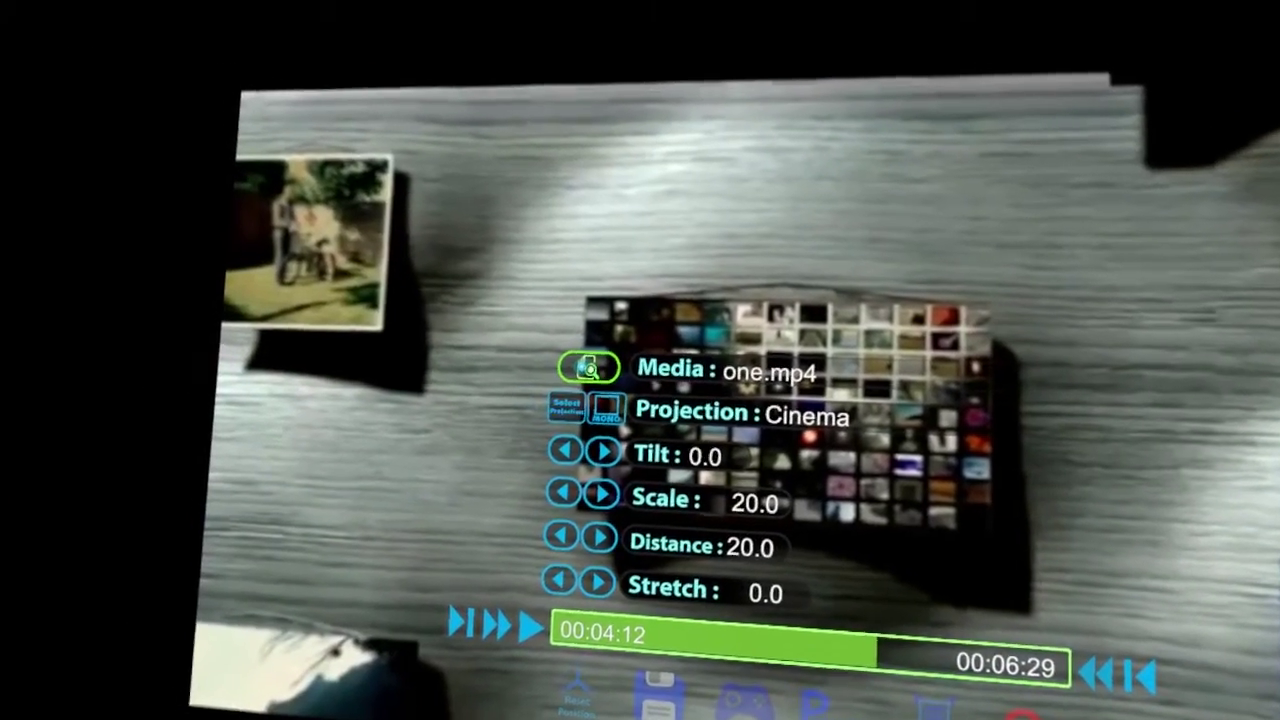
pyautogui.click(586, 366)
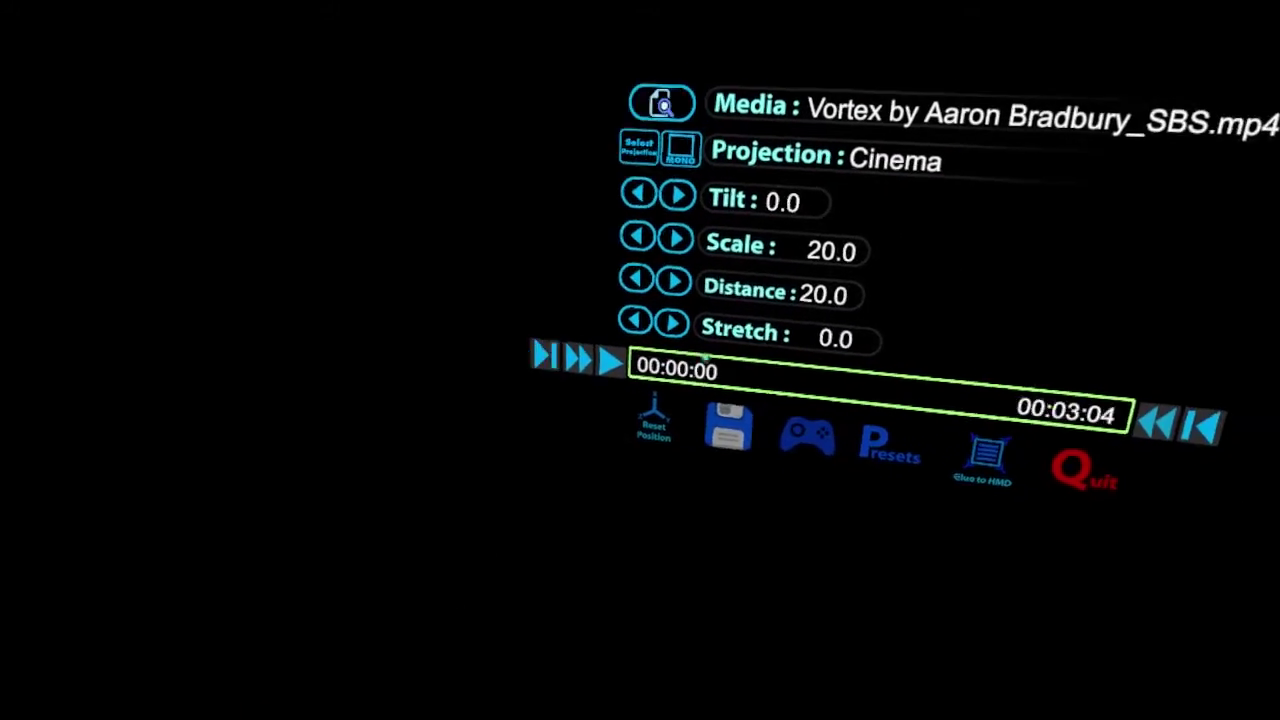
# - Play Vortex by Aaron Bradbury_SBS.mp4 starting roughly 20 seconds into the video
pyautogui.click(703, 362)
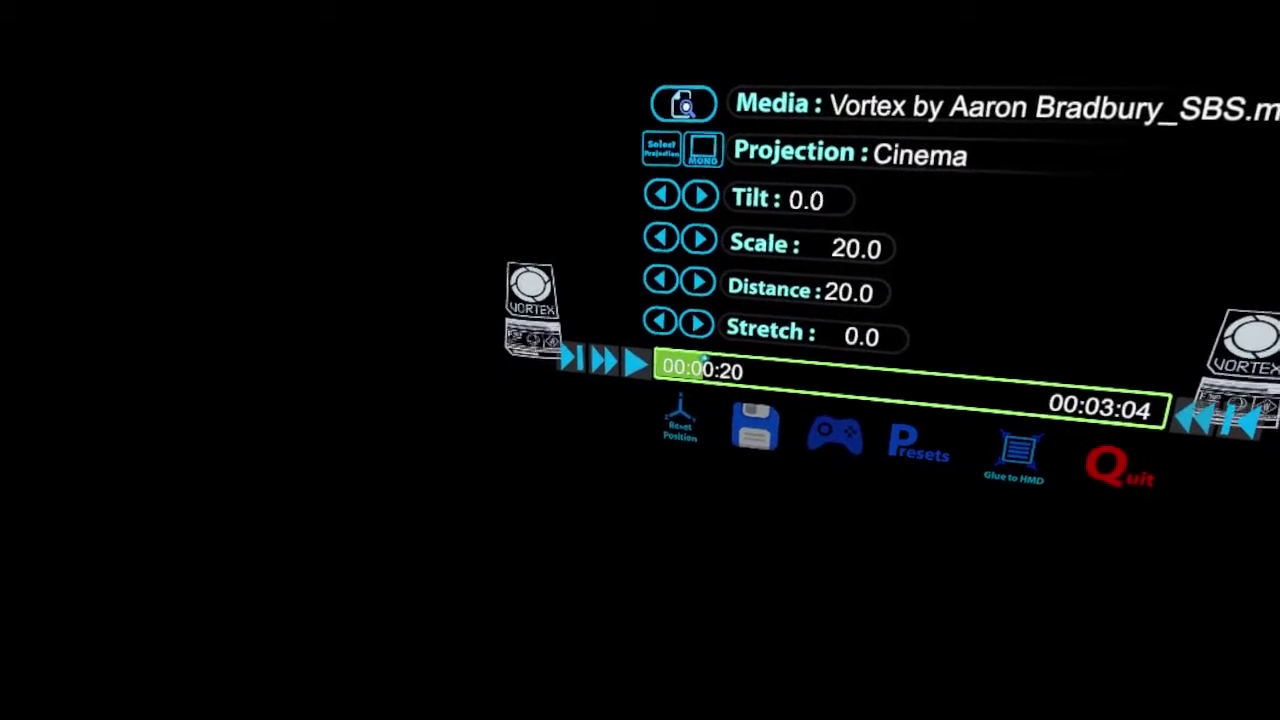
pyautogui.click(705, 363)
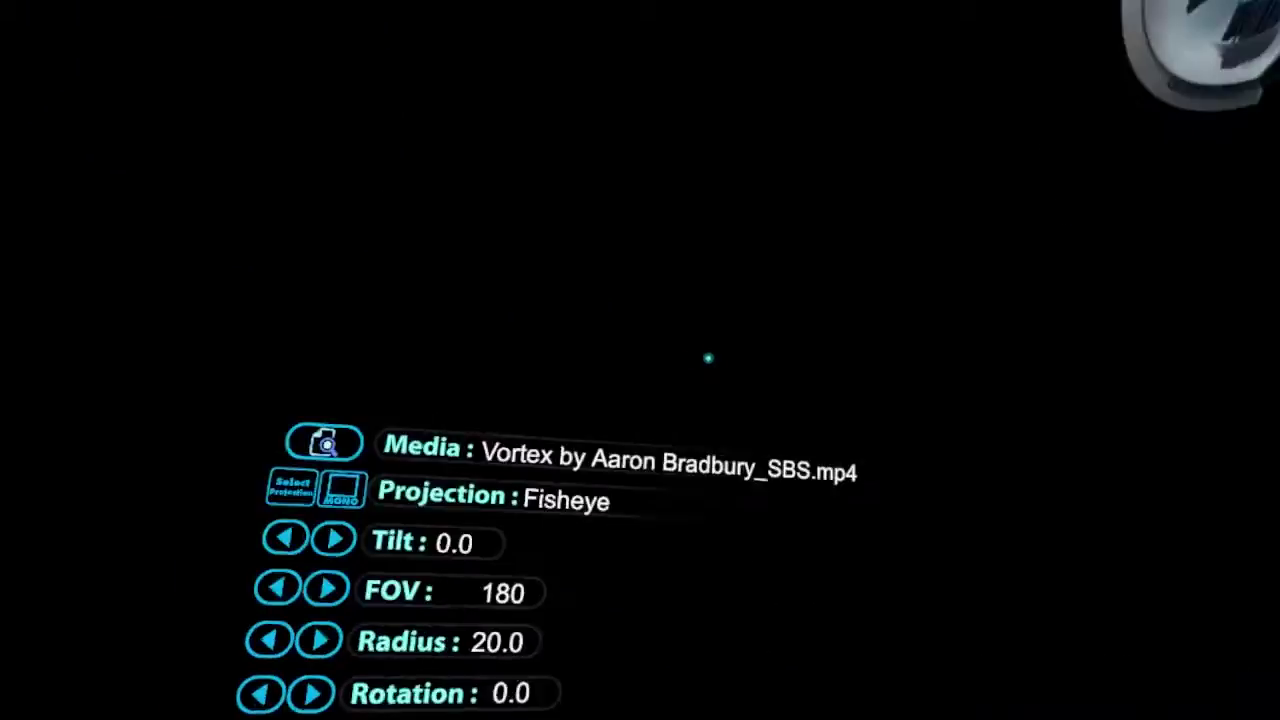
# - Switch the Vortex video to side-by-side stereo Fisheye projection
pyautogui.click(712, 360)
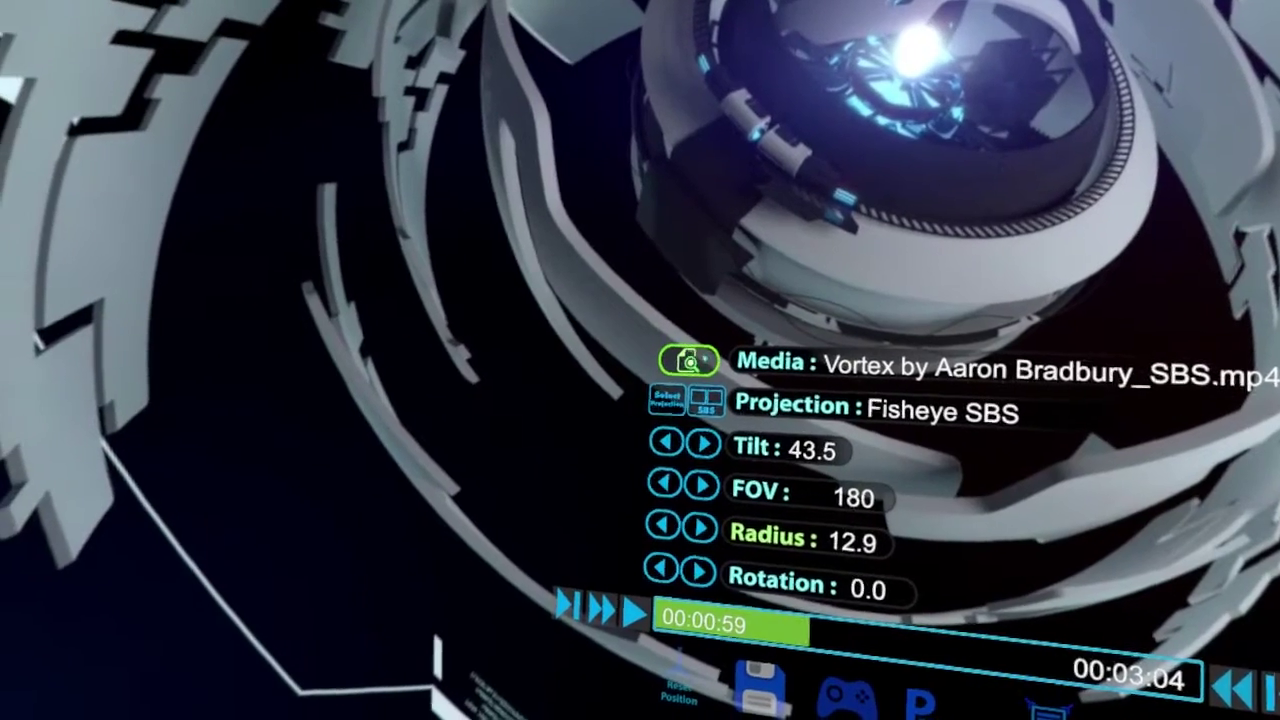
# - Load Reason.mp4, start it playing in Cinema projection, and lower then restore its tilt to 0.0
pyautogui.click(672, 349)
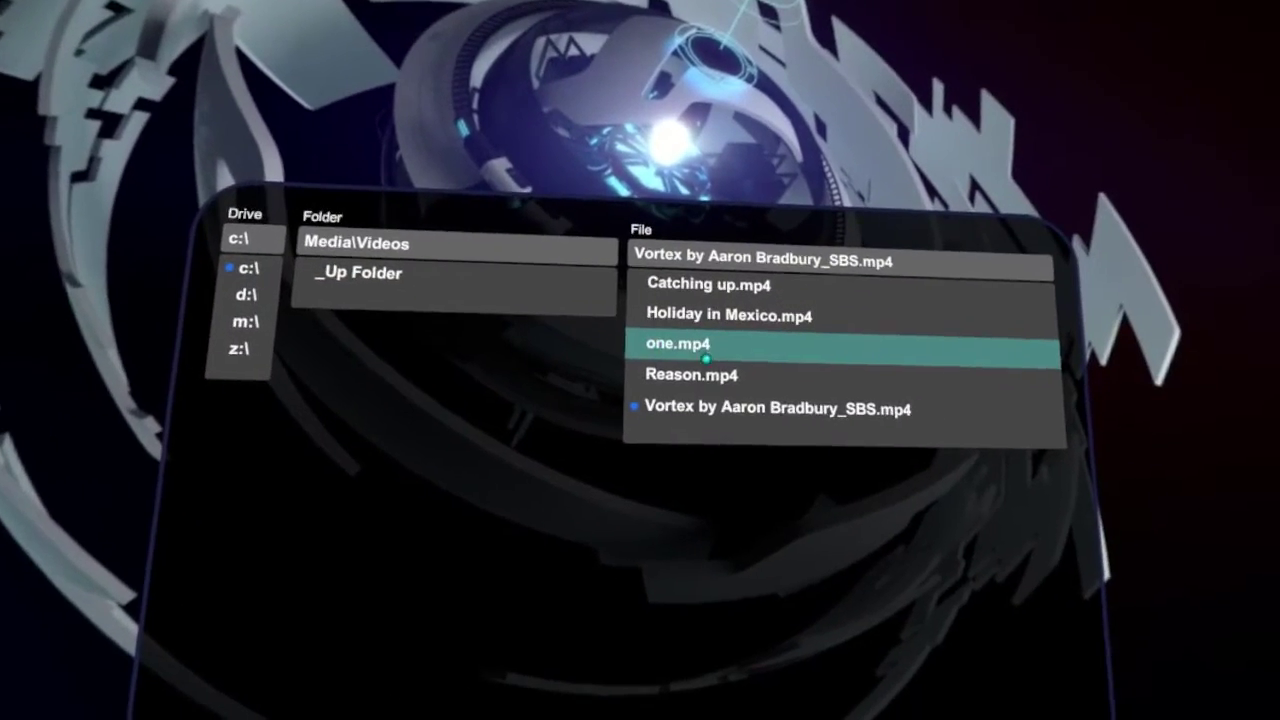
pyautogui.click(706, 357)
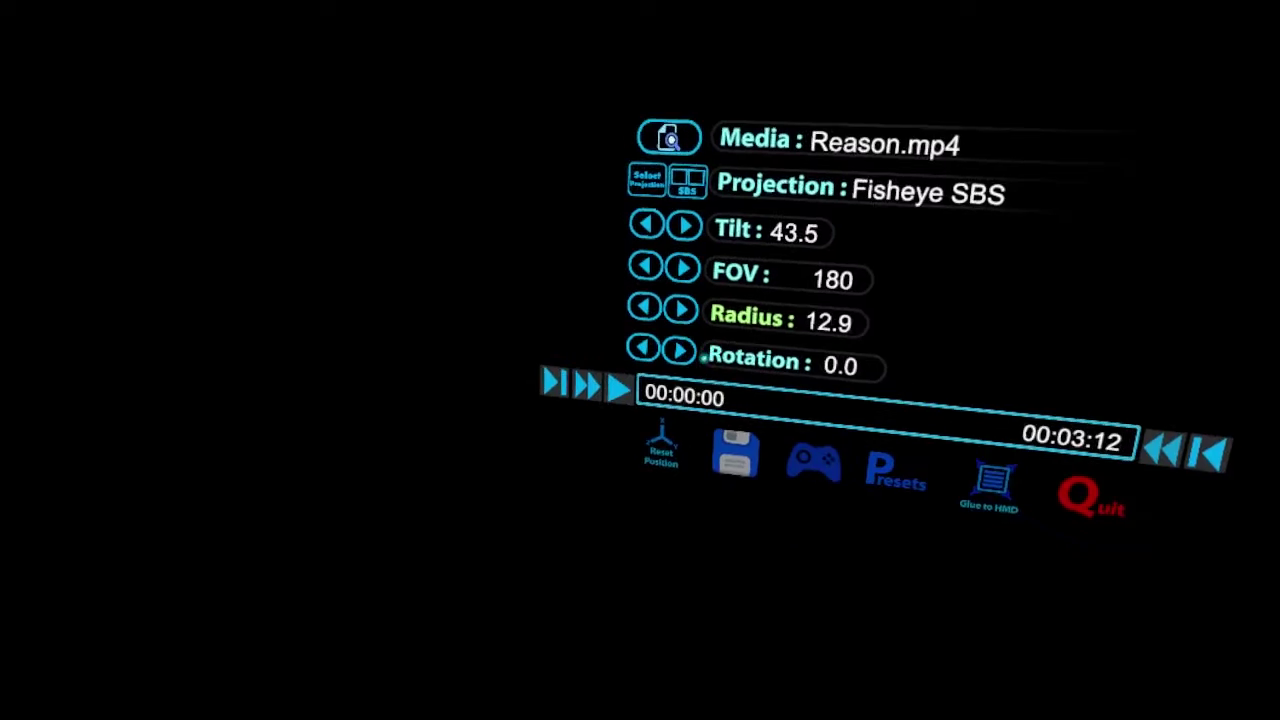
pyautogui.click(706, 357)
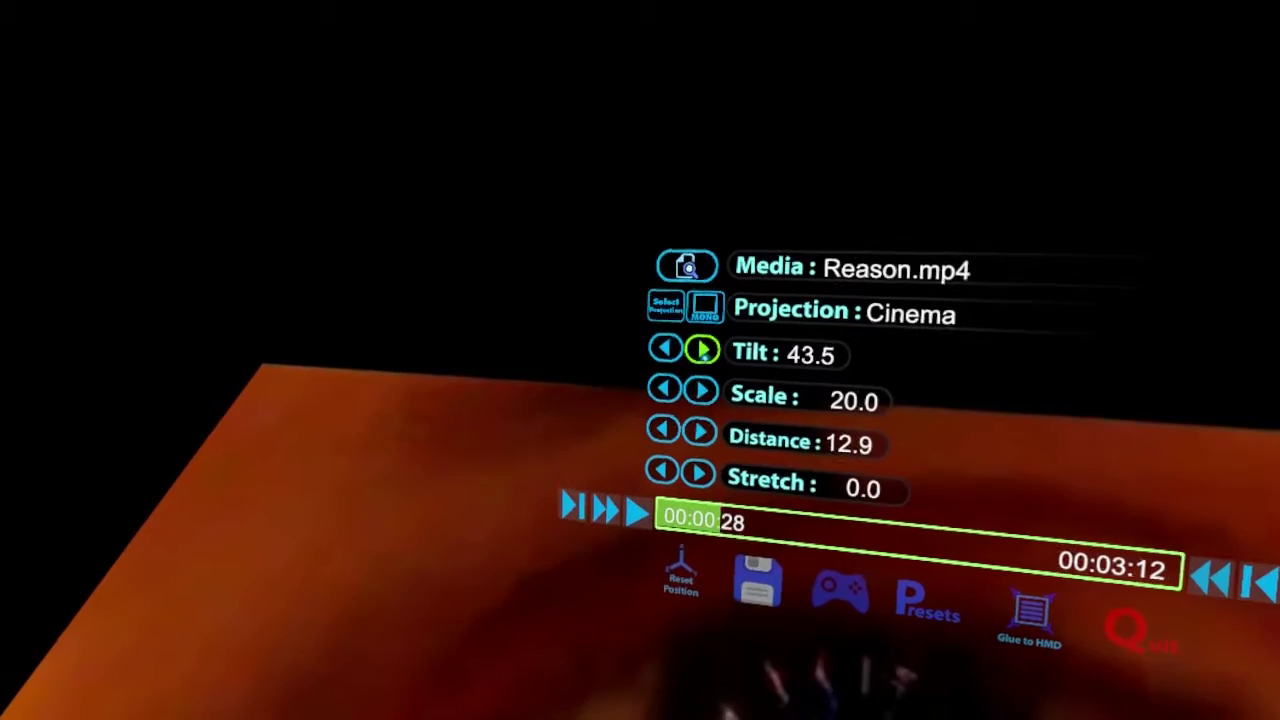
pyautogui.click(697, 356)
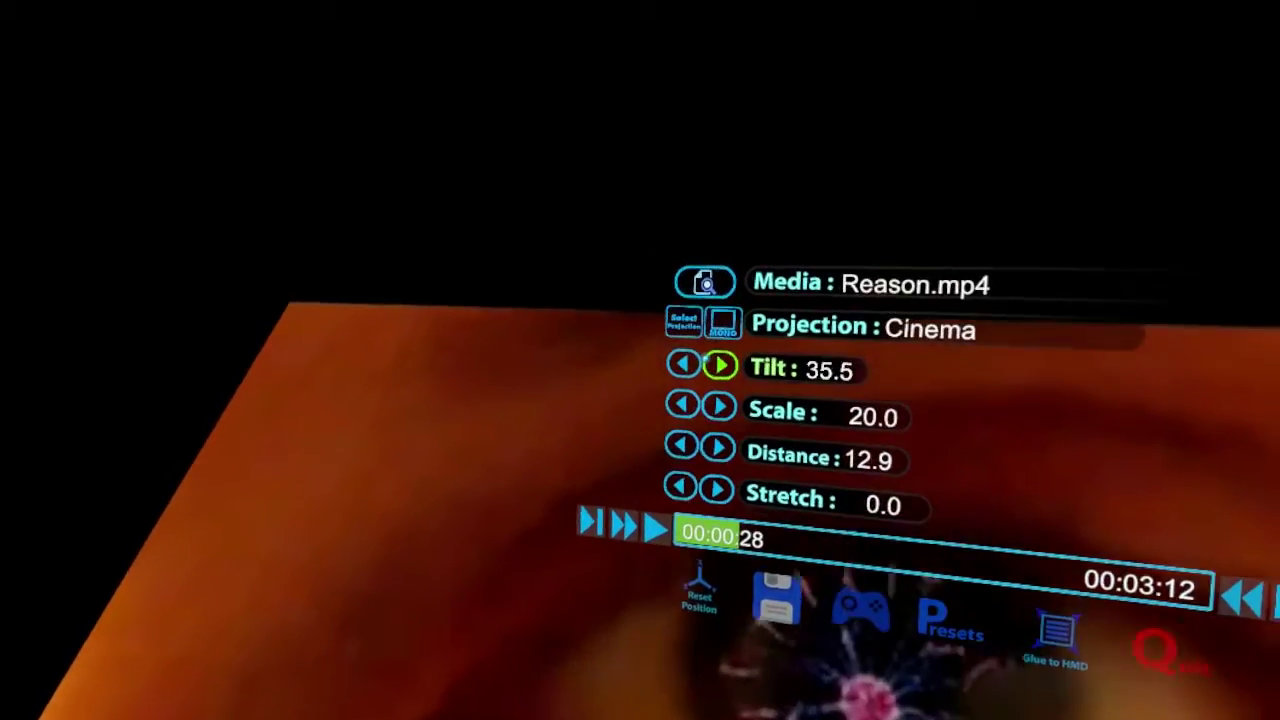
pyautogui.click(684, 364)
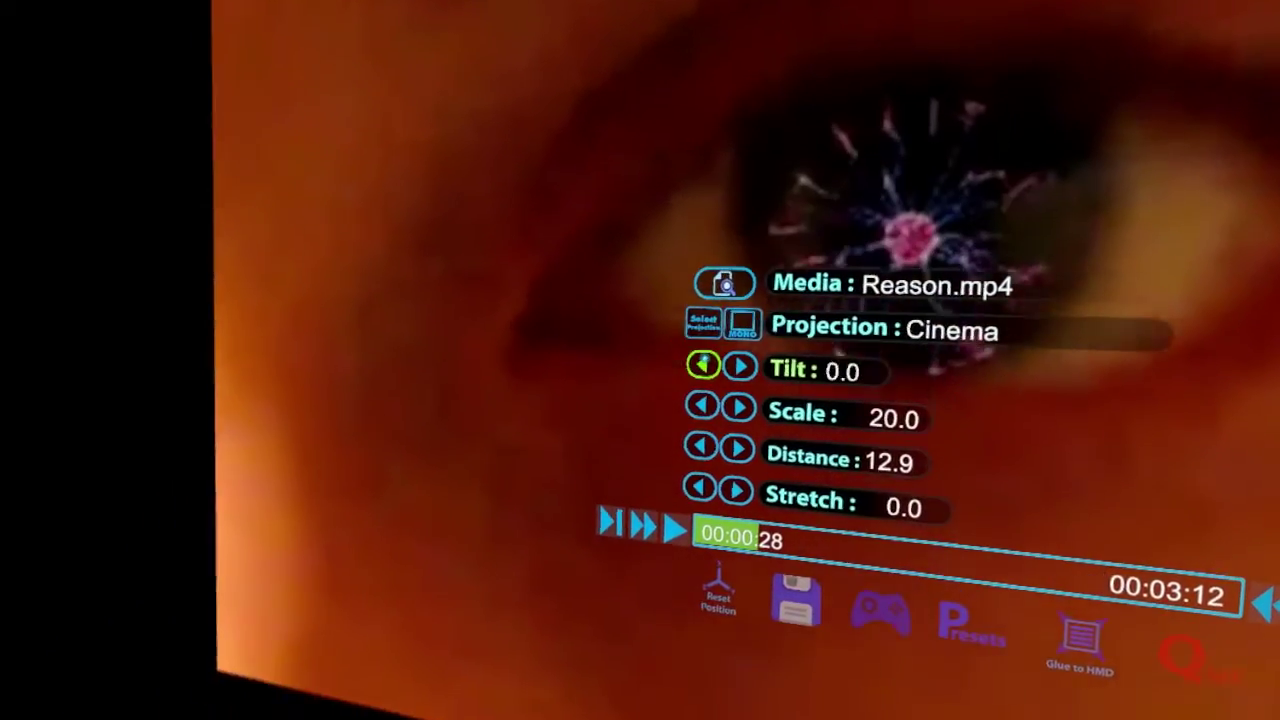
# - Bring Reason.mp4's screen Tilt back to 0.0 and raise Distance from 12.9 to 14.3
pyautogui.click(703, 366)
pyautogui.click(739, 367)
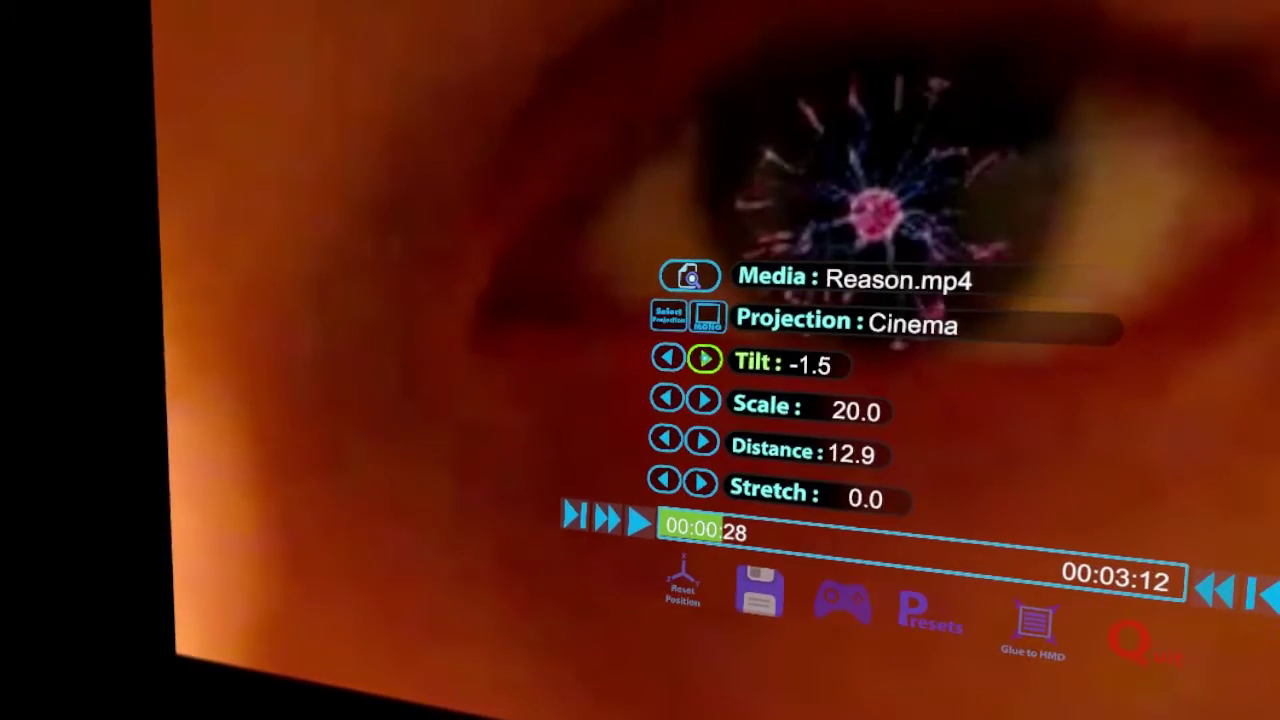
pyautogui.click(703, 360)
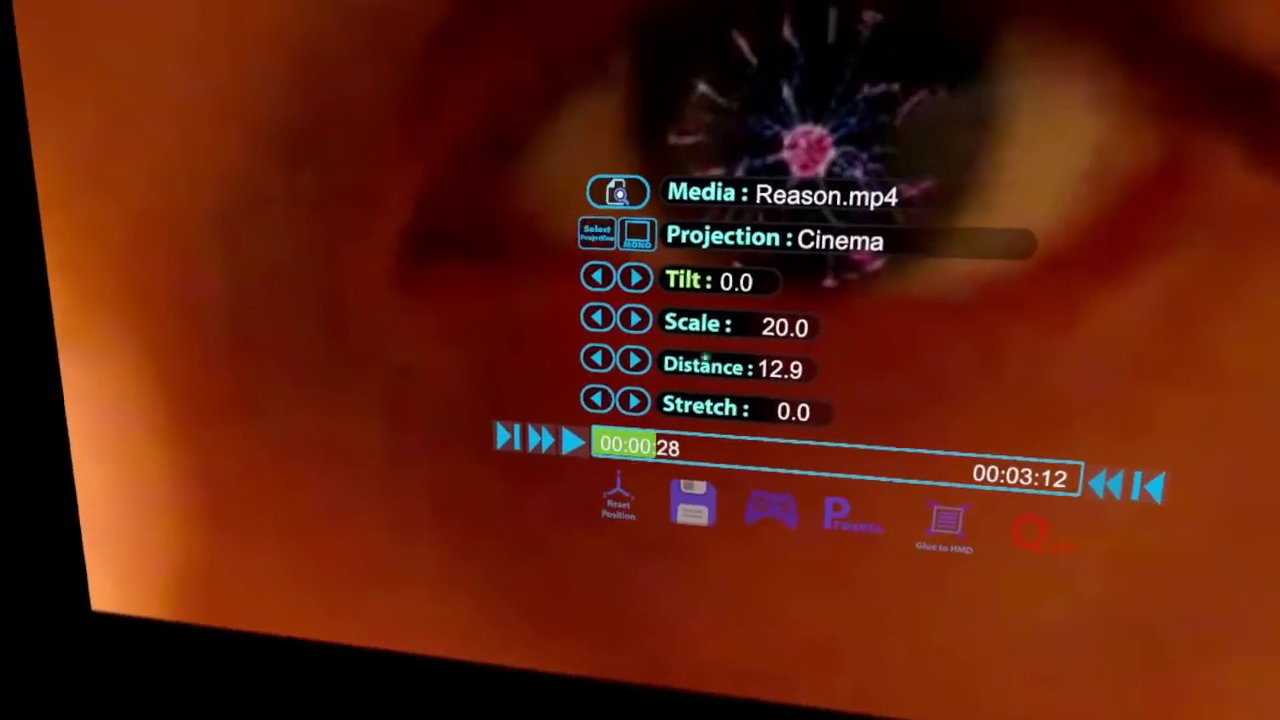
pyautogui.click(704, 360)
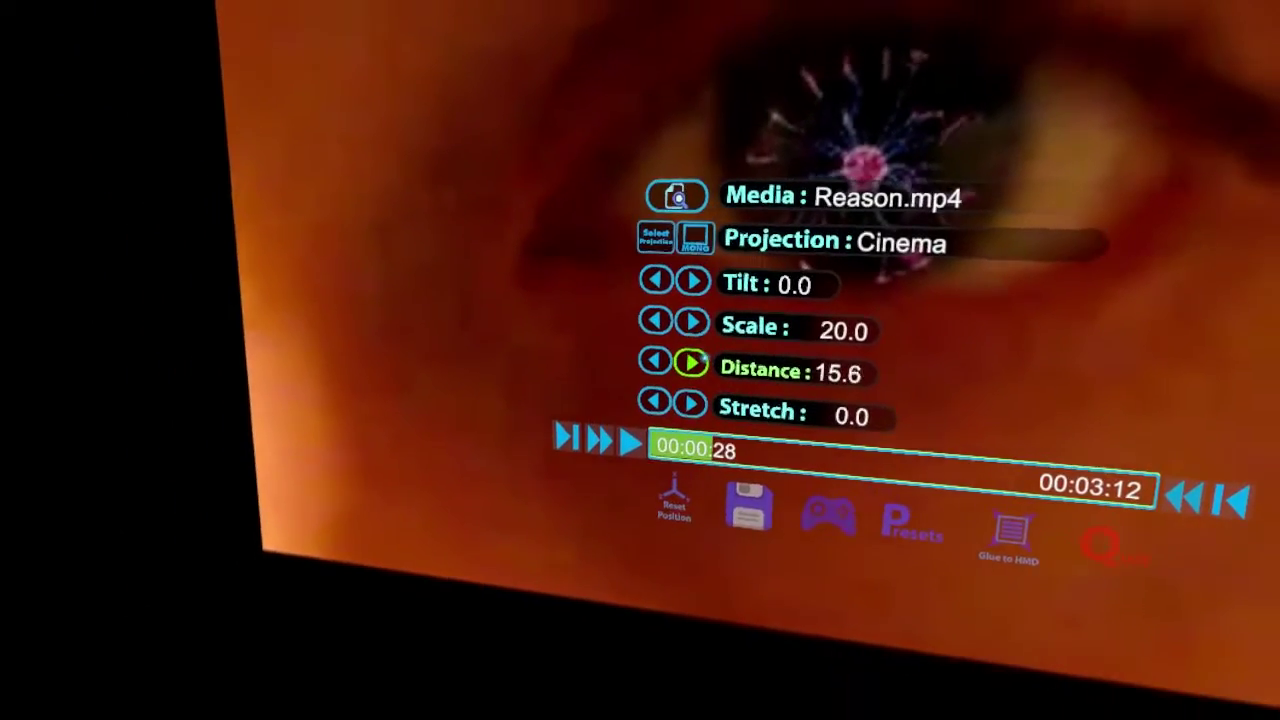
pyautogui.click(691, 366)
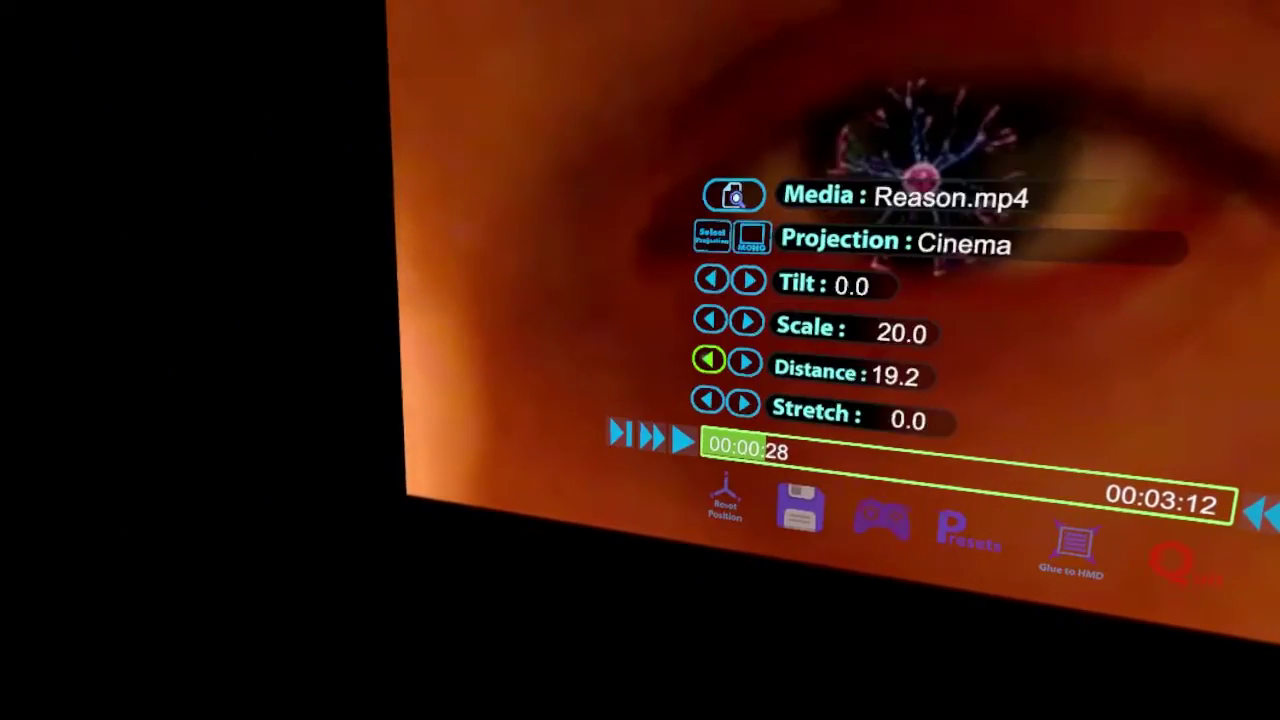
pyautogui.click(702, 359)
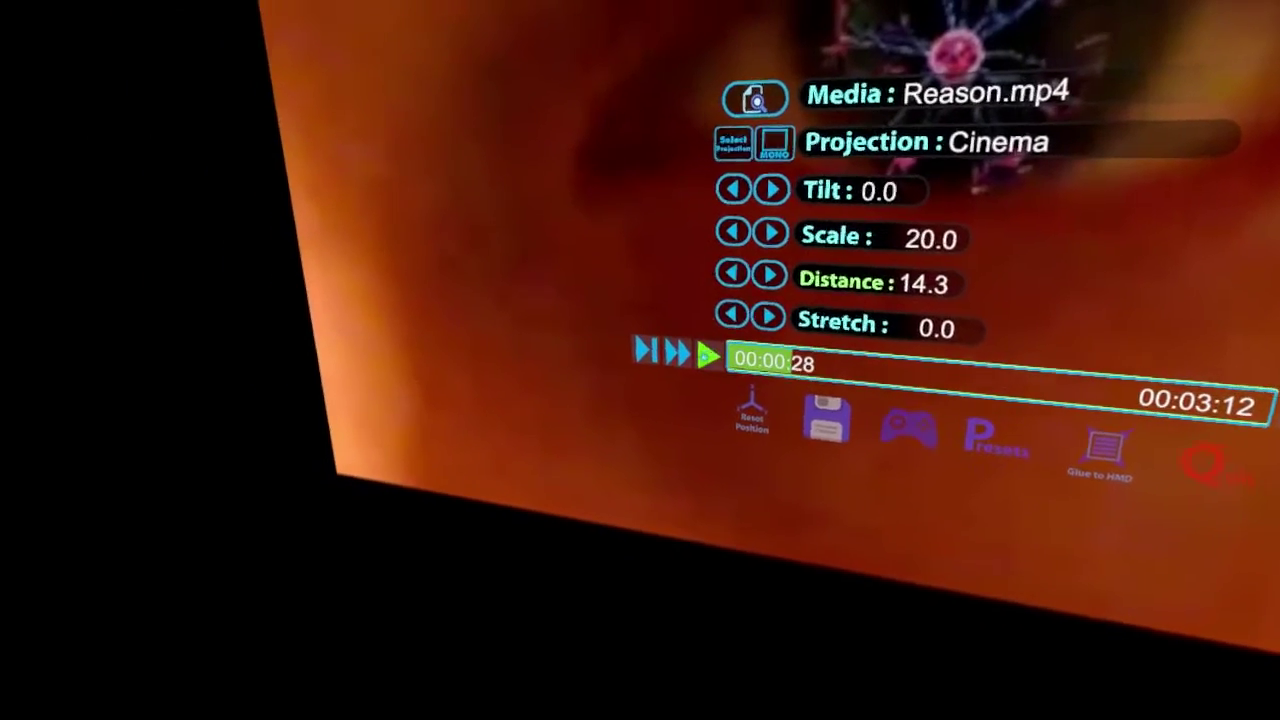
# - Play Reason.mp4 and save the current Cinema screen settings into Preset 02
pyautogui.click(707, 356)
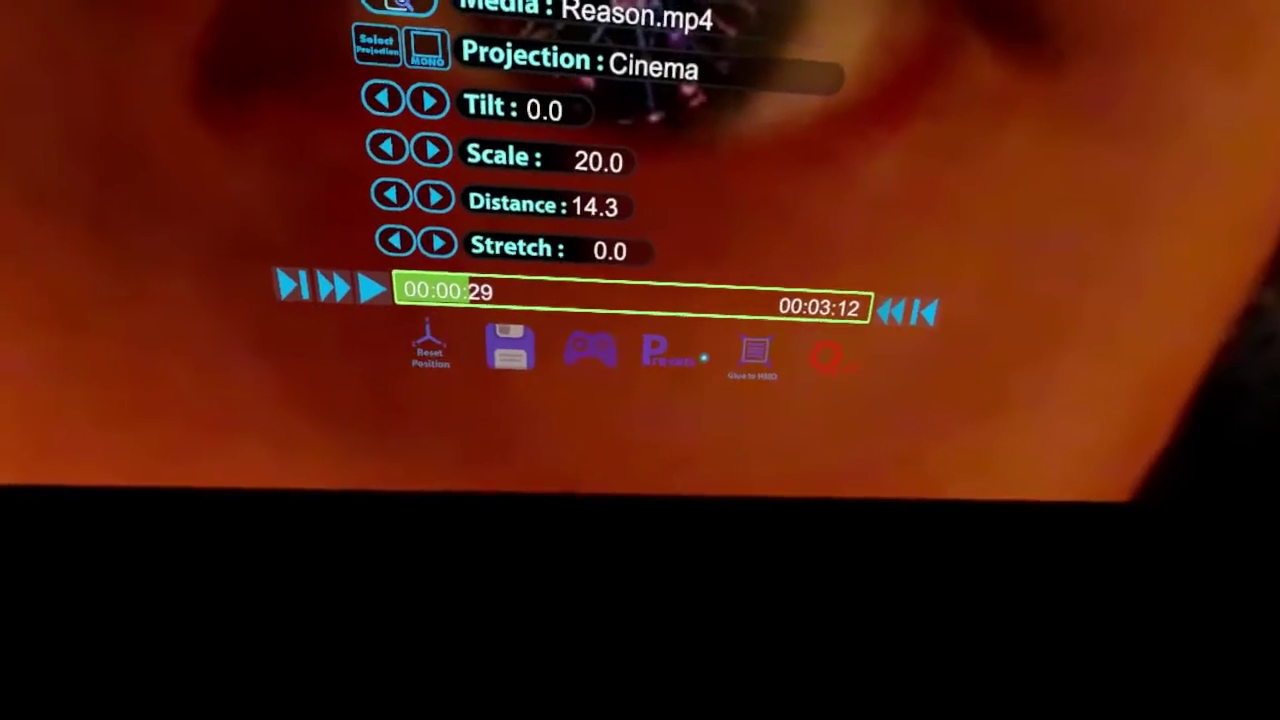
pyautogui.click(704, 358)
pyautogui.click(705, 358)
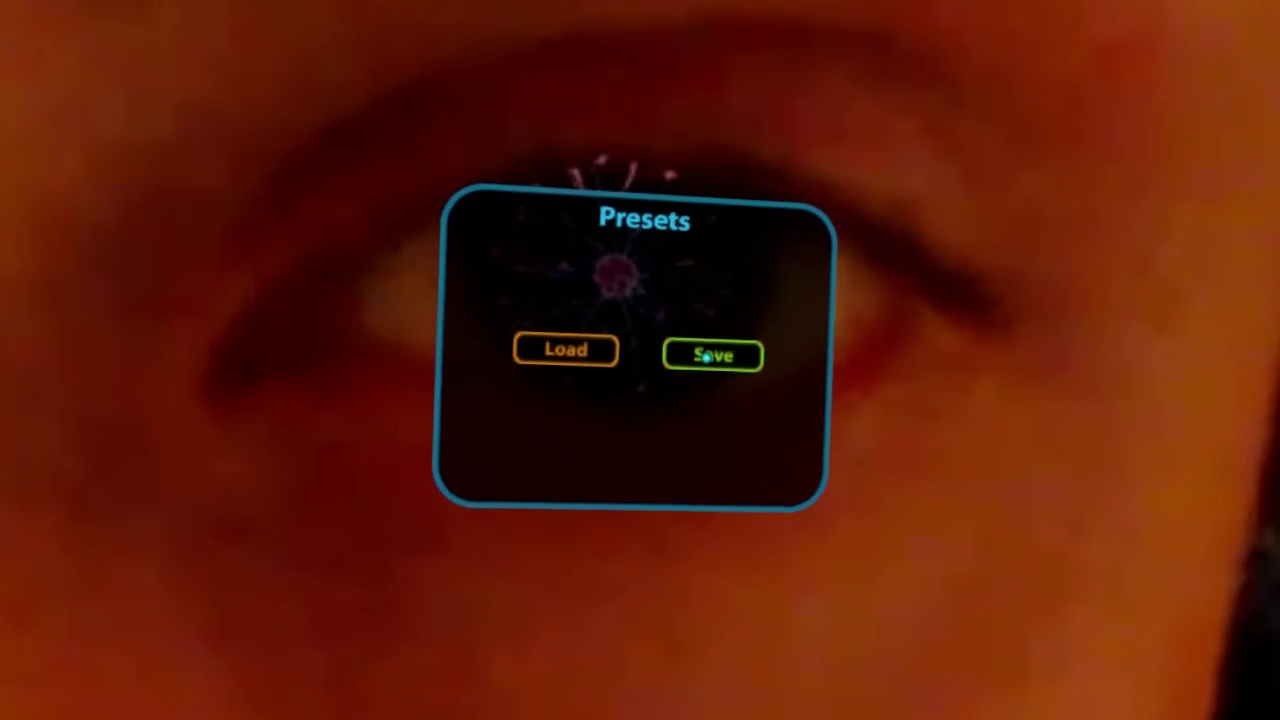
pyautogui.click(705, 358)
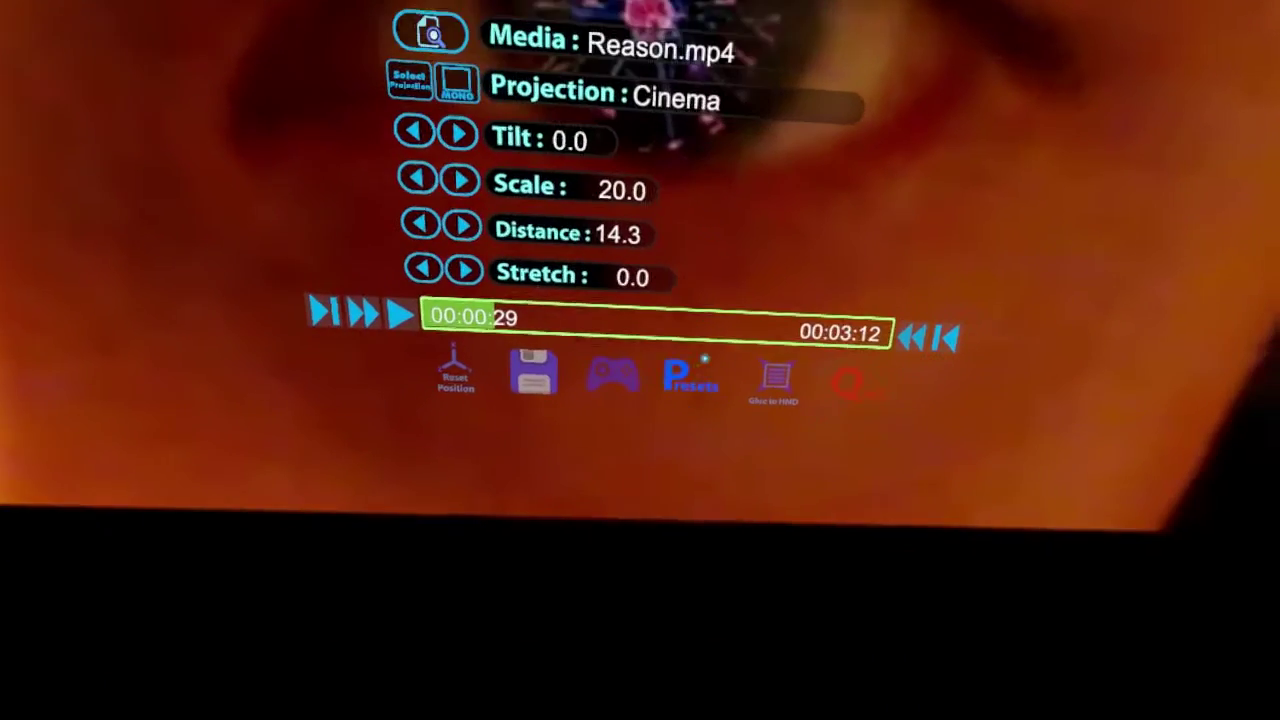
pyautogui.click(706, 360)
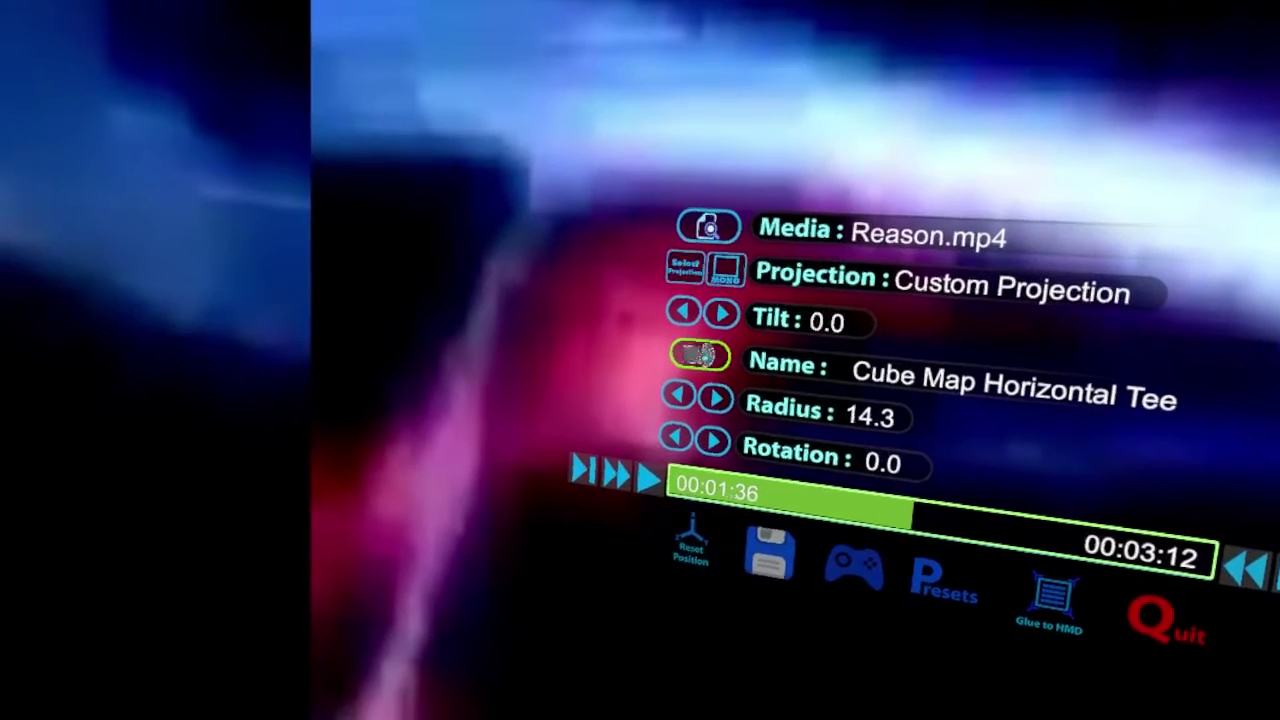
# - Pick Vray Cubemap Invert from the Custom Formats list, passing over Samsung Gear 360
pyautogui.click(700, 355)
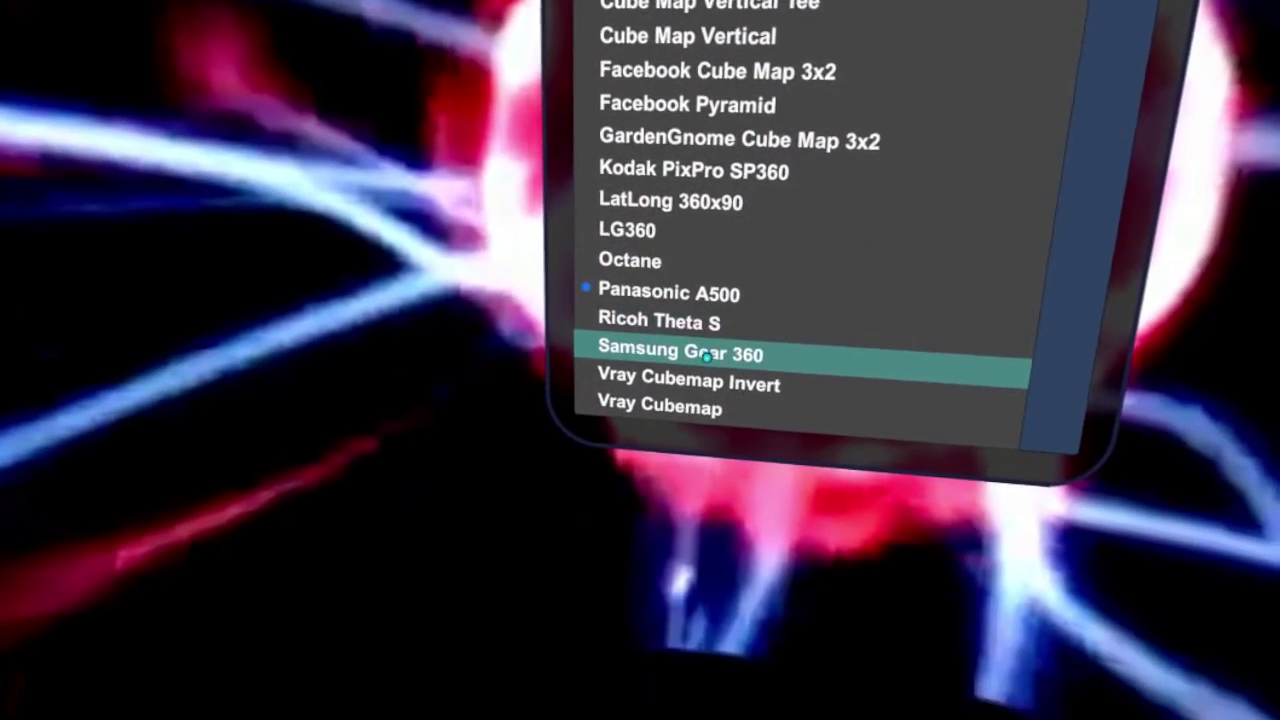
pyautogui.click(704, 356)
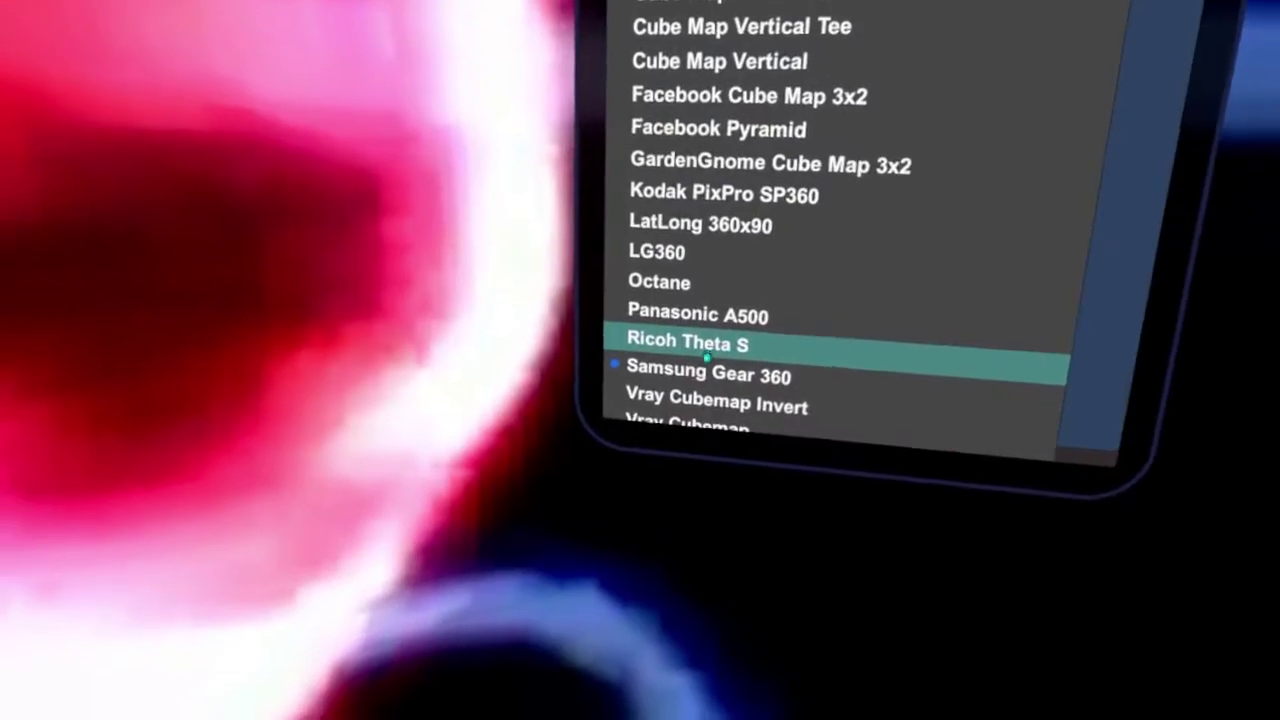
pyautogui.click(706, 357)
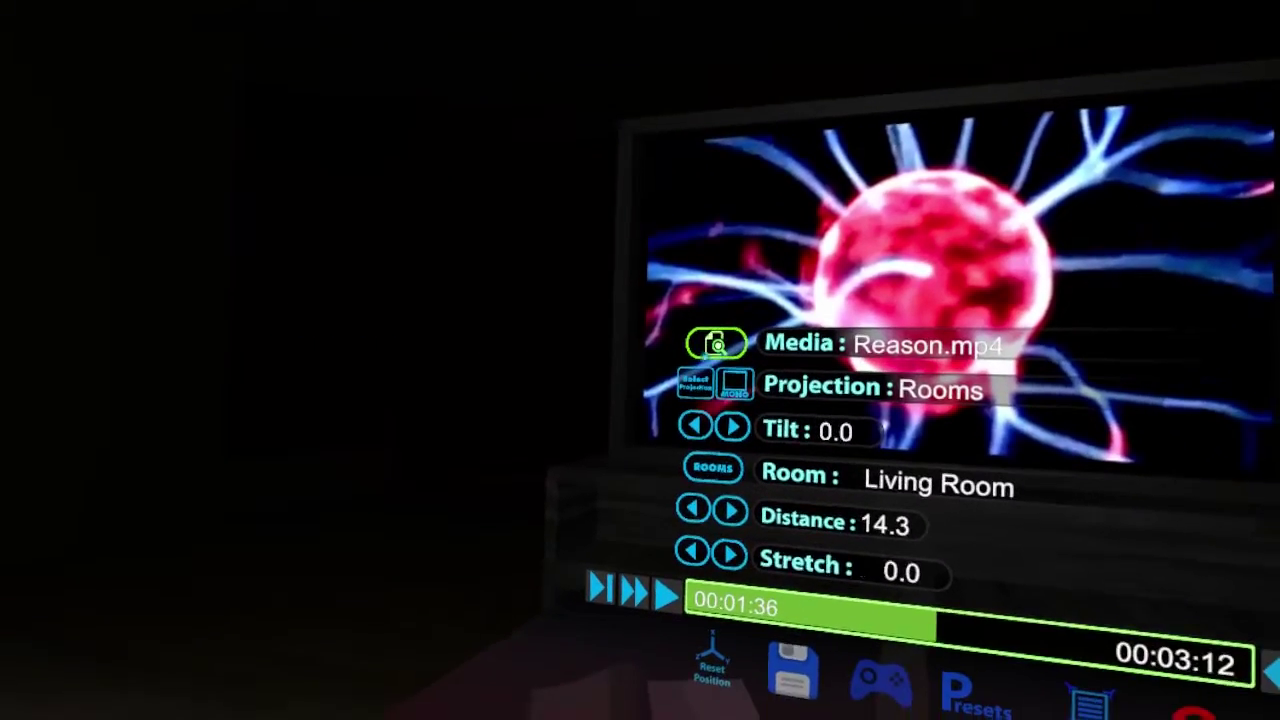
# - Try the bedroom, drive-in cinema and living room environments, then close the room and settings menus
pyautogui.click(701, 357)
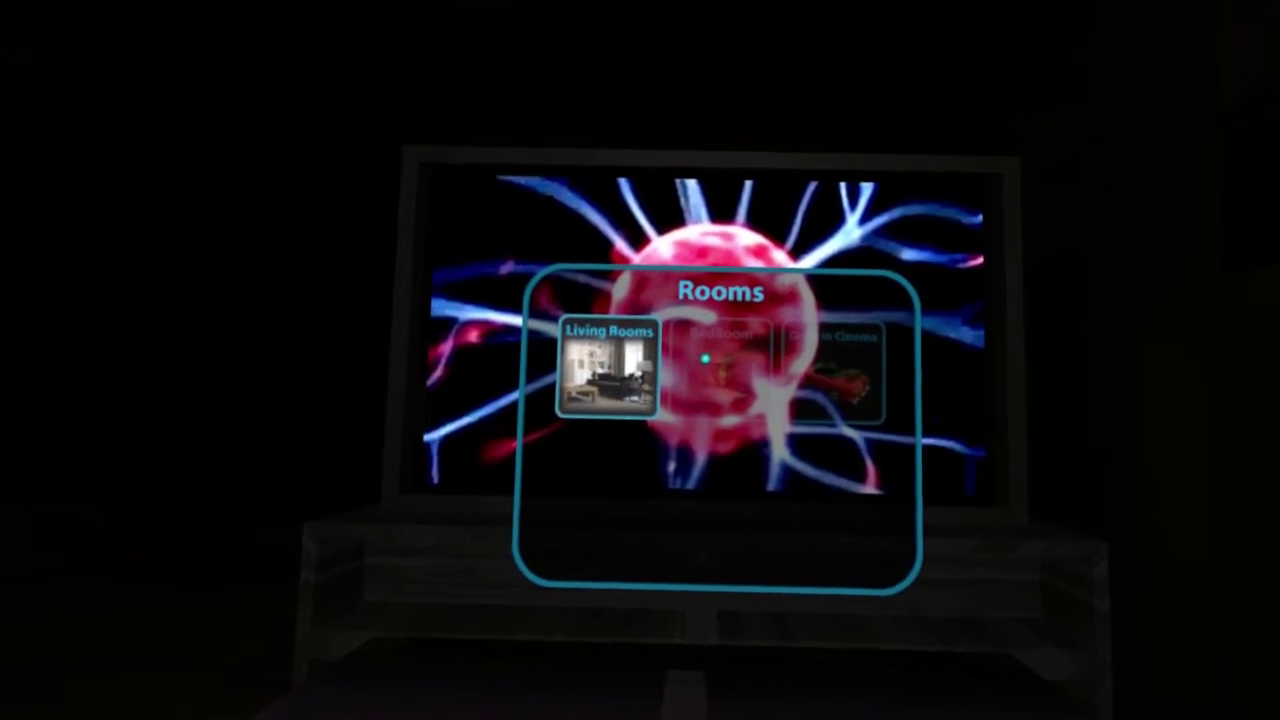
pyautogui.click(705, 358)
pyautogui.click(706, 357)
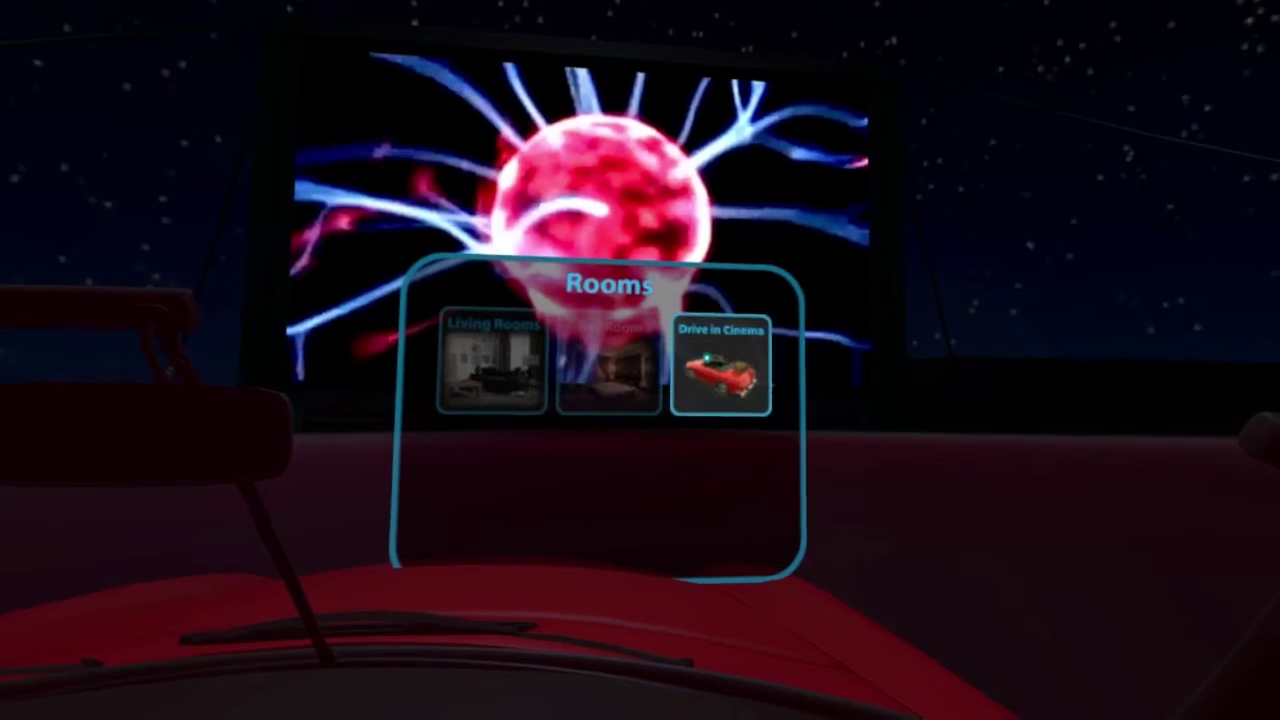
pyautogui.click(706, 357)
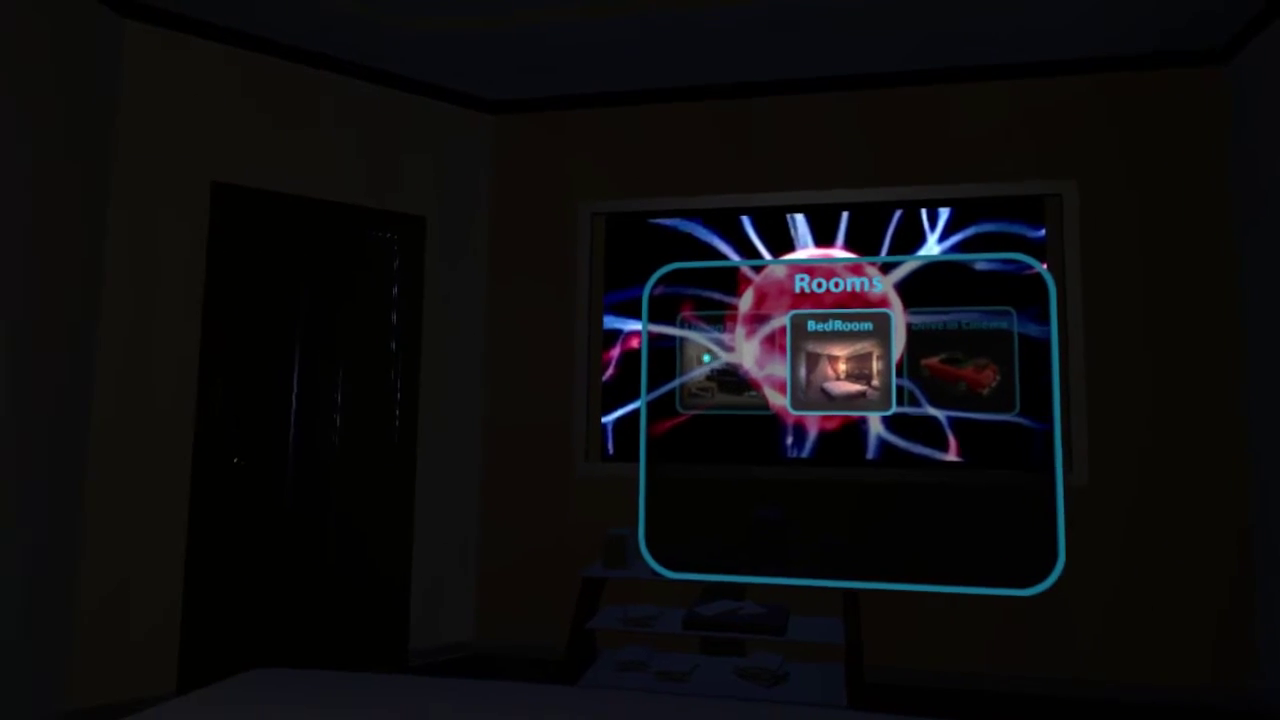
pyautogui.click(707, 357)
pyautogui.click(705, 358)
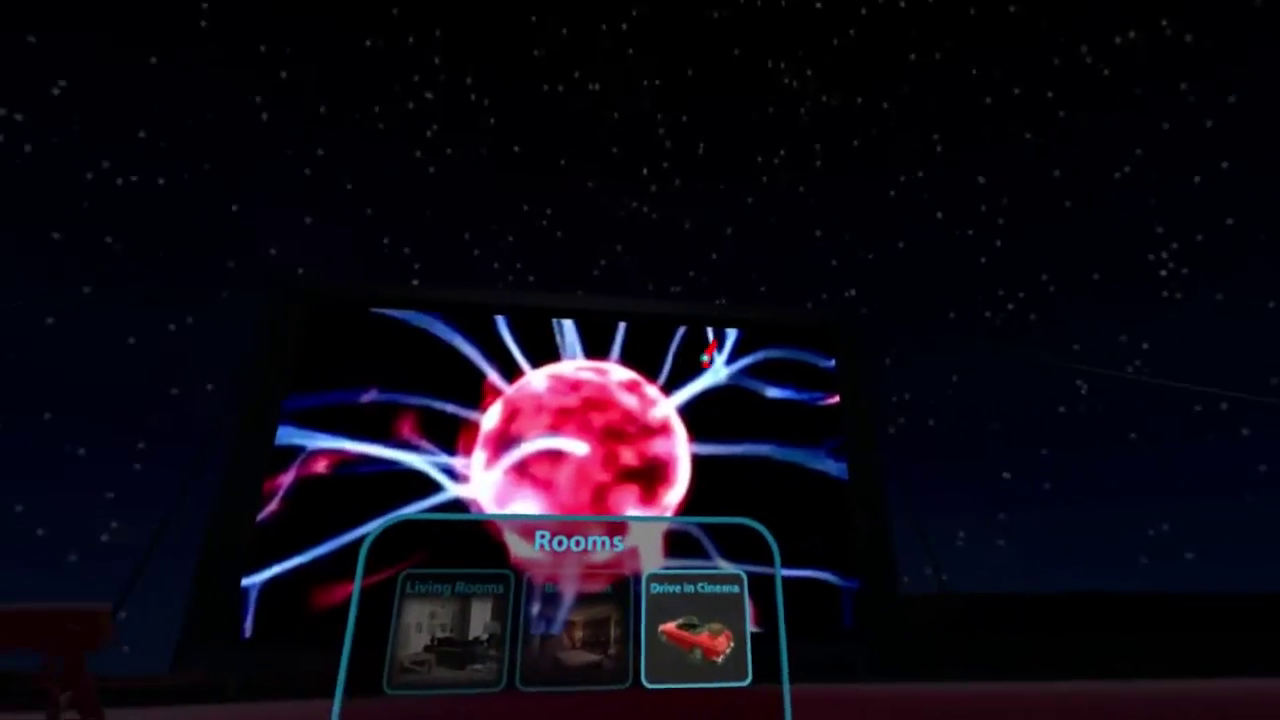
pyautogui.press('Escape')
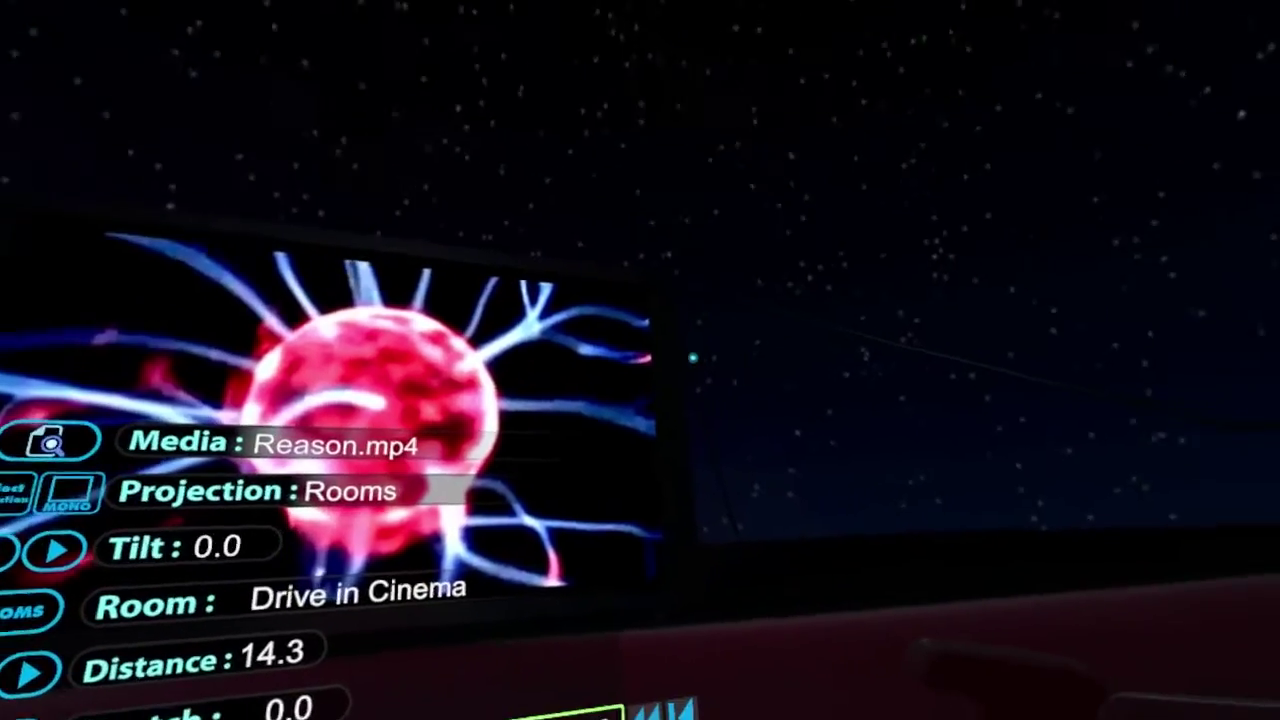
pyautogui.press('Escape')
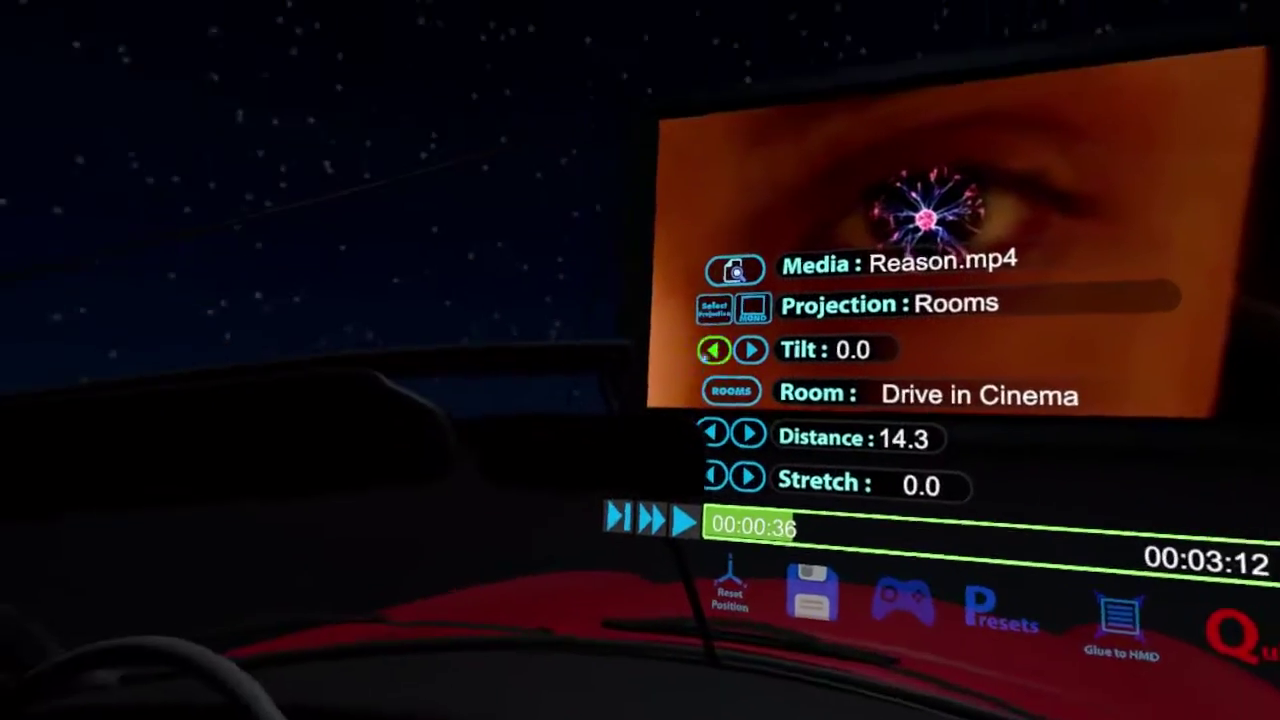
# - Switch the room to Bedroom and bring up the Presets panel
pyautogui.click(730, 391)
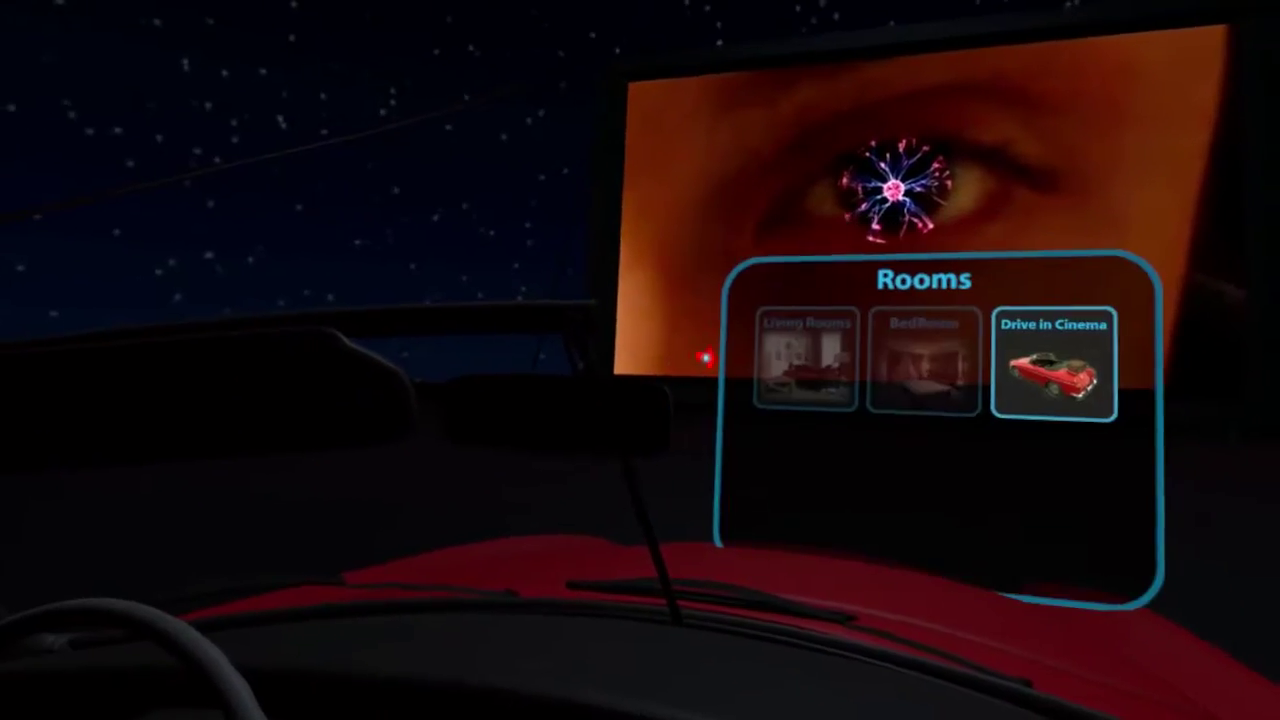
pyautogui.click(923, 360)
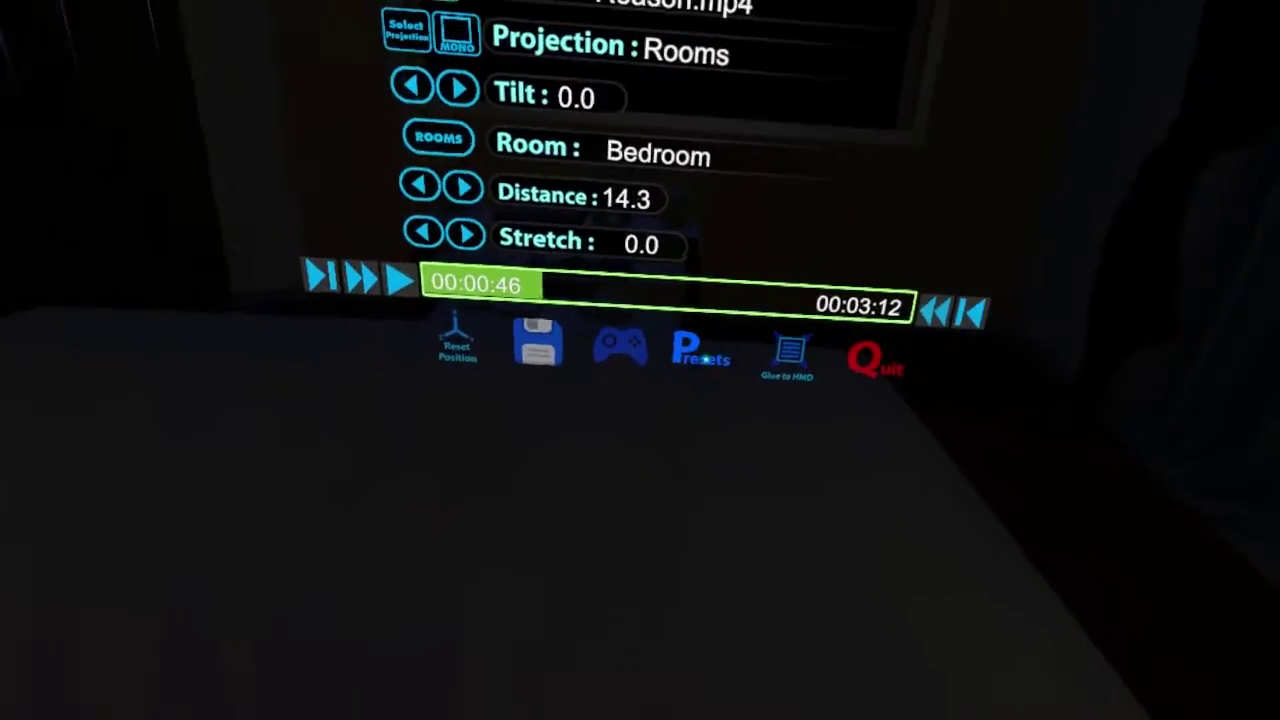
pyautogui.click(940, 570)
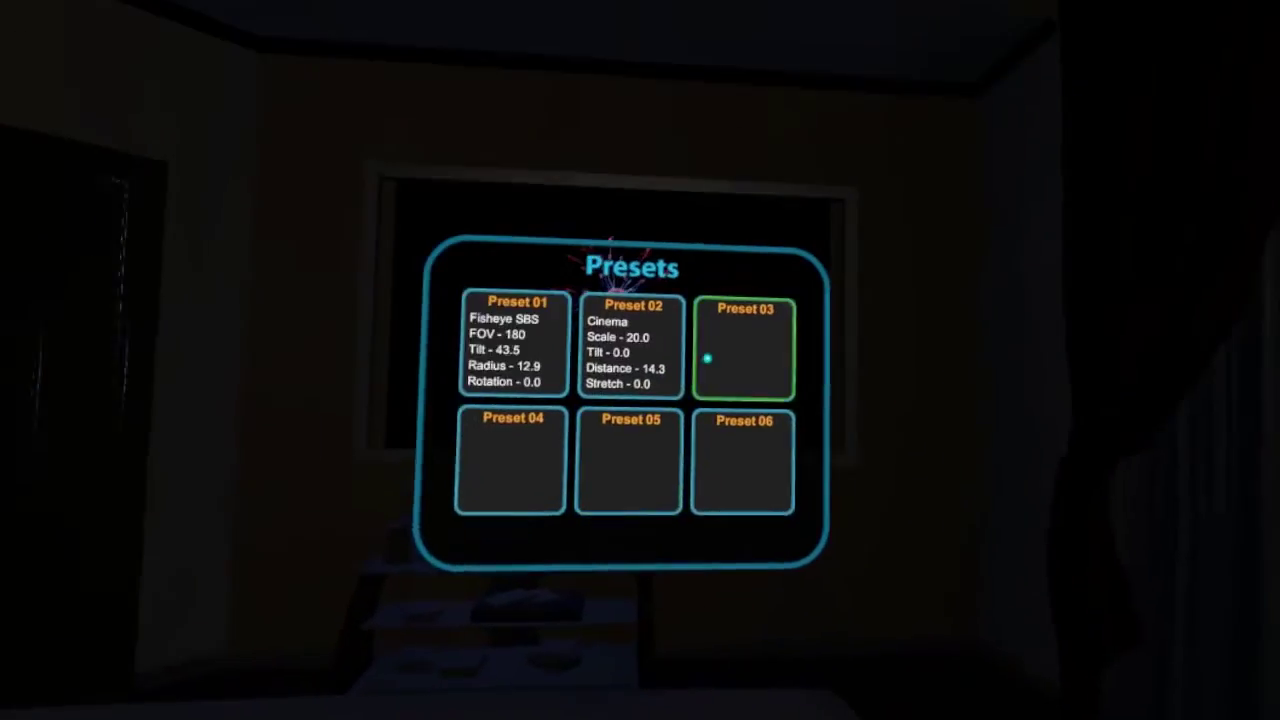
# - Save the Bedroom setup with Stretch 0.0 into Preset 03, verify it, then close Presets
pyautogui.click(707, 358)
pyautogui.click(704, 361)
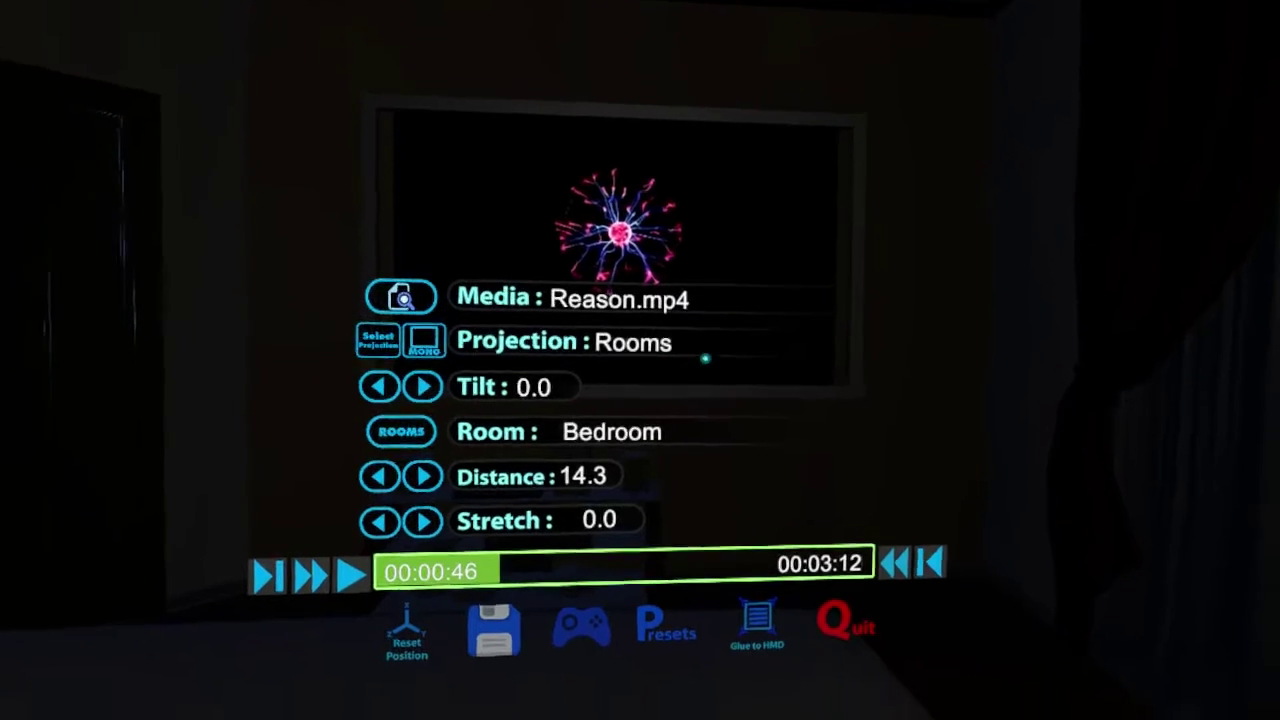
pyautogui.click(706, 358)
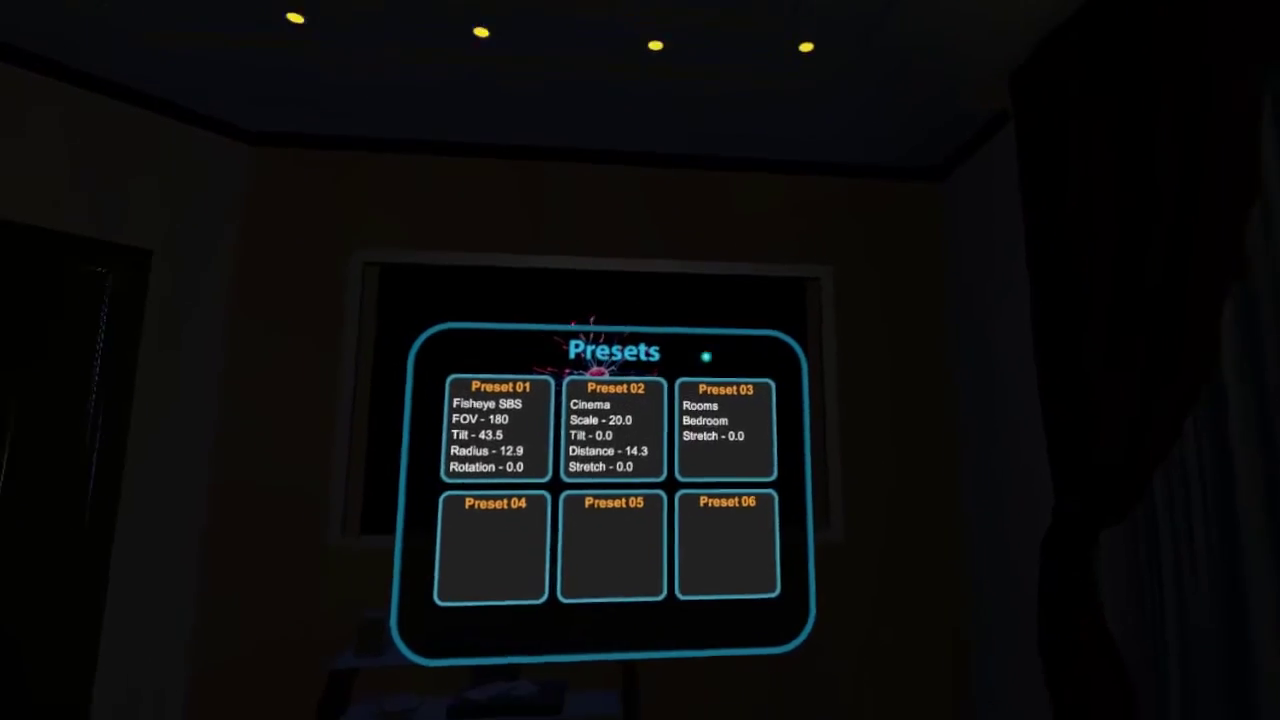
pyautogui.click(722, 402)
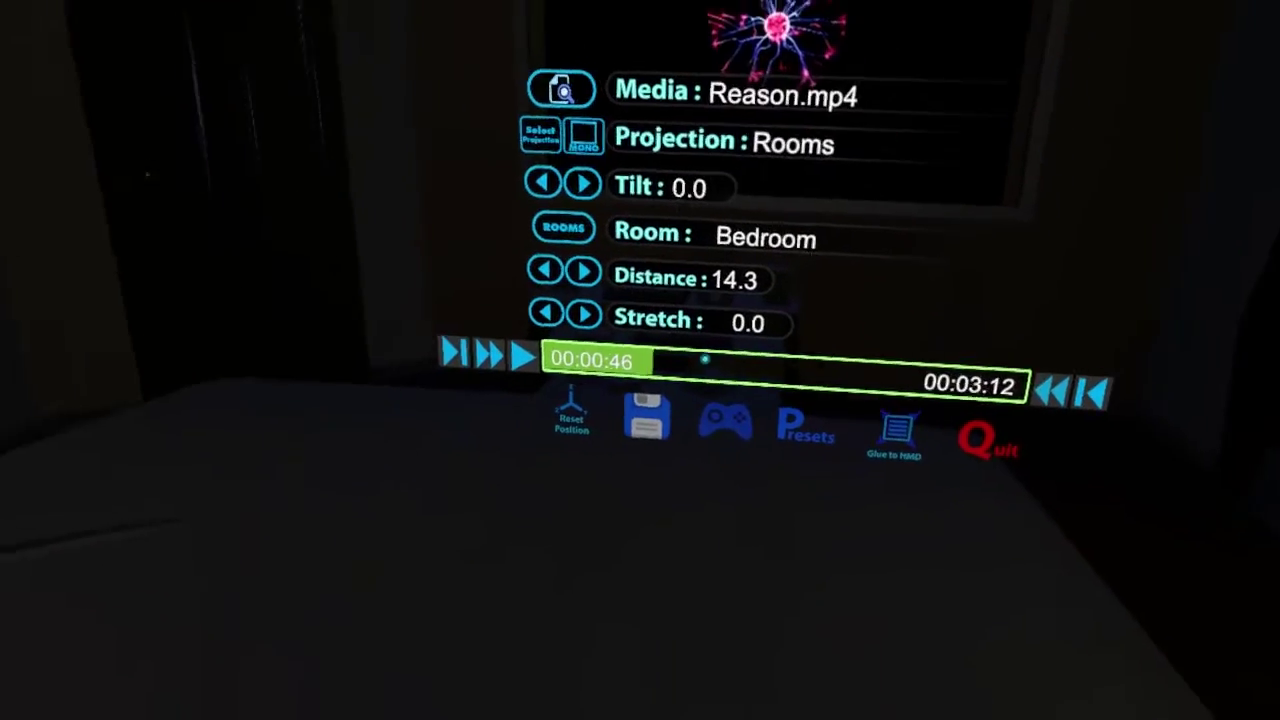
# - Jump Reason.mp4 to 00:01:23 and raise Stretch, then bring it back to 0.0
pyautogui.click(705, 358)
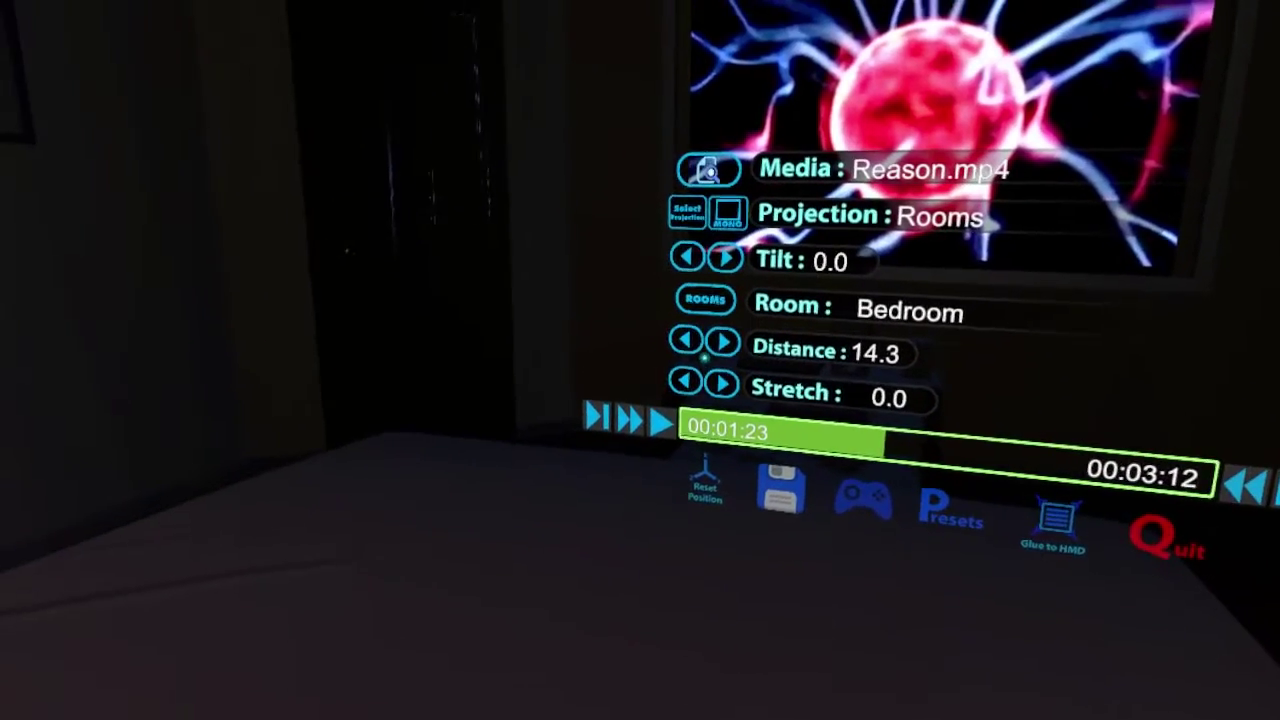
pyautogui.click(722, 384)
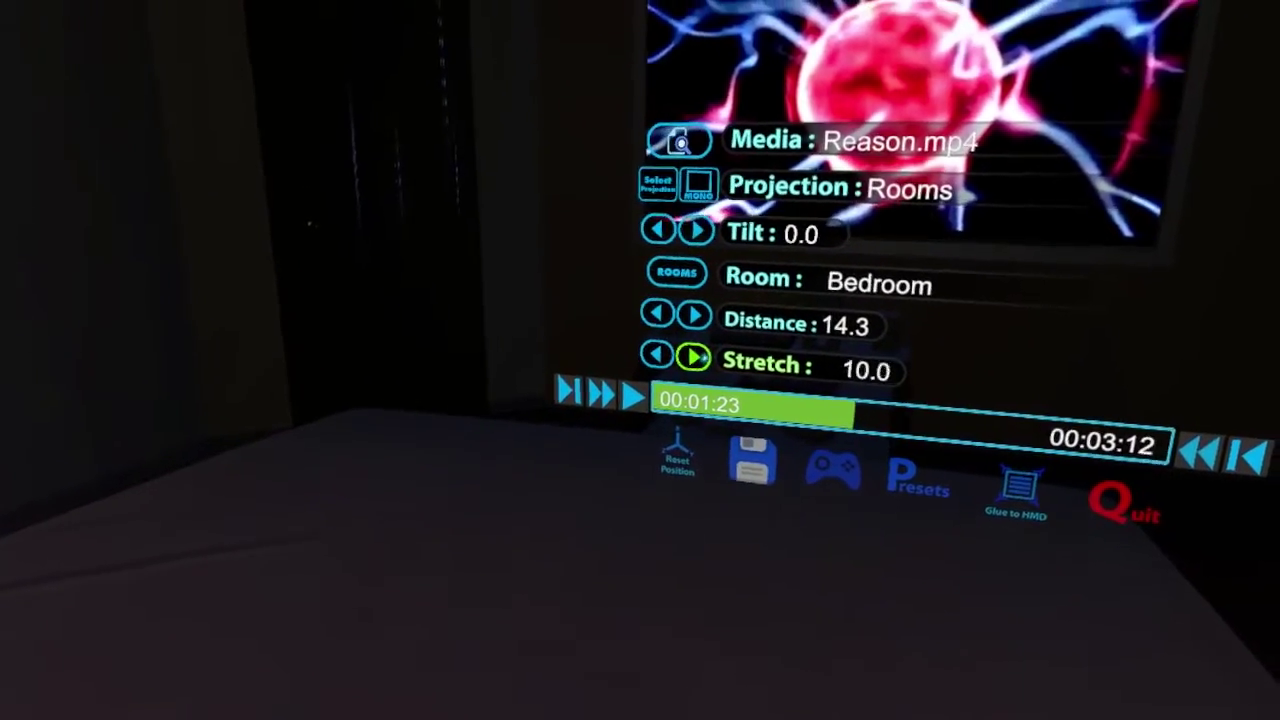
pyautogui.click(656, 356)
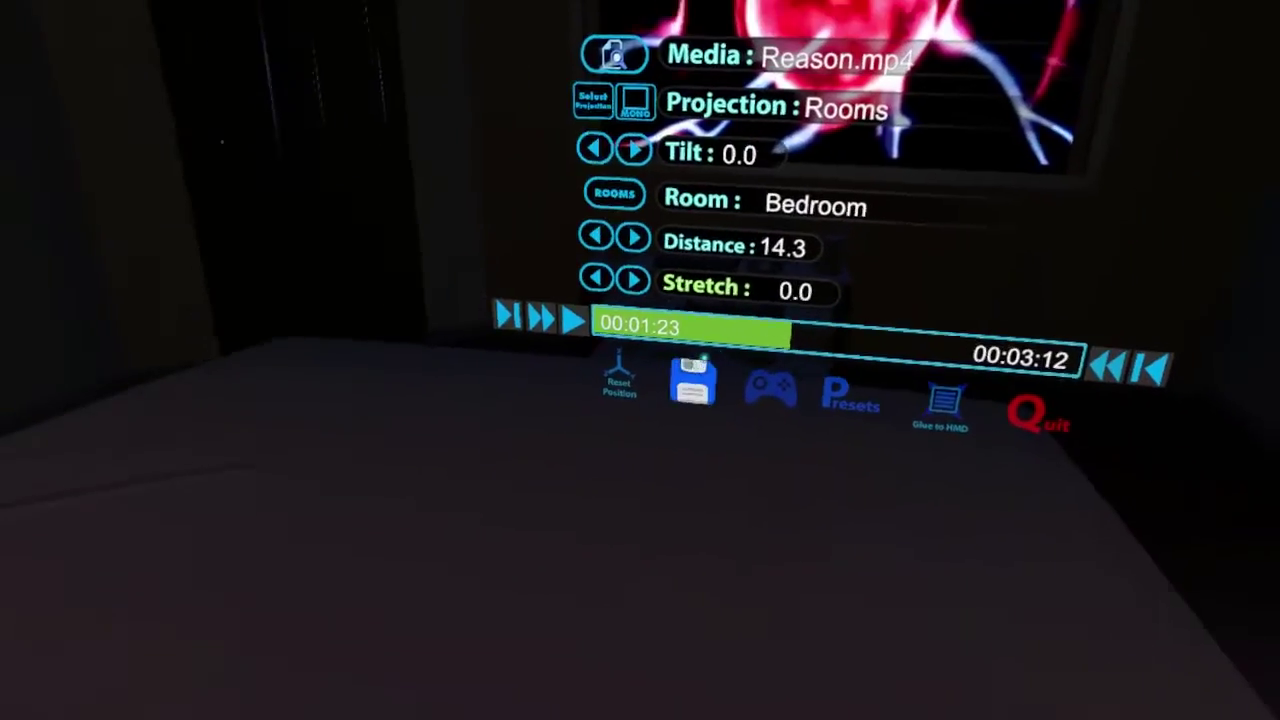
# - Save the Reason.mp4 position at 00:01:23 to a slot and load the saved one.mp4 position
pyautogui.click(483, 588)
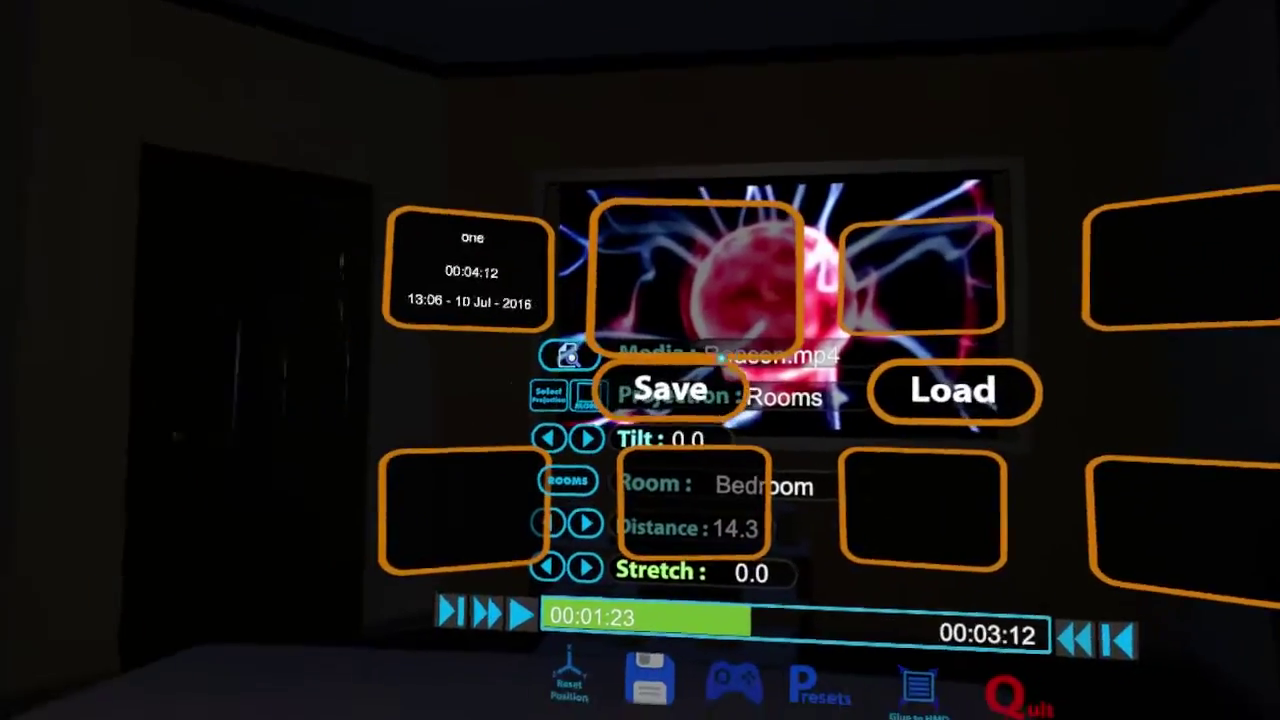
pyautogui.click(712, 320)
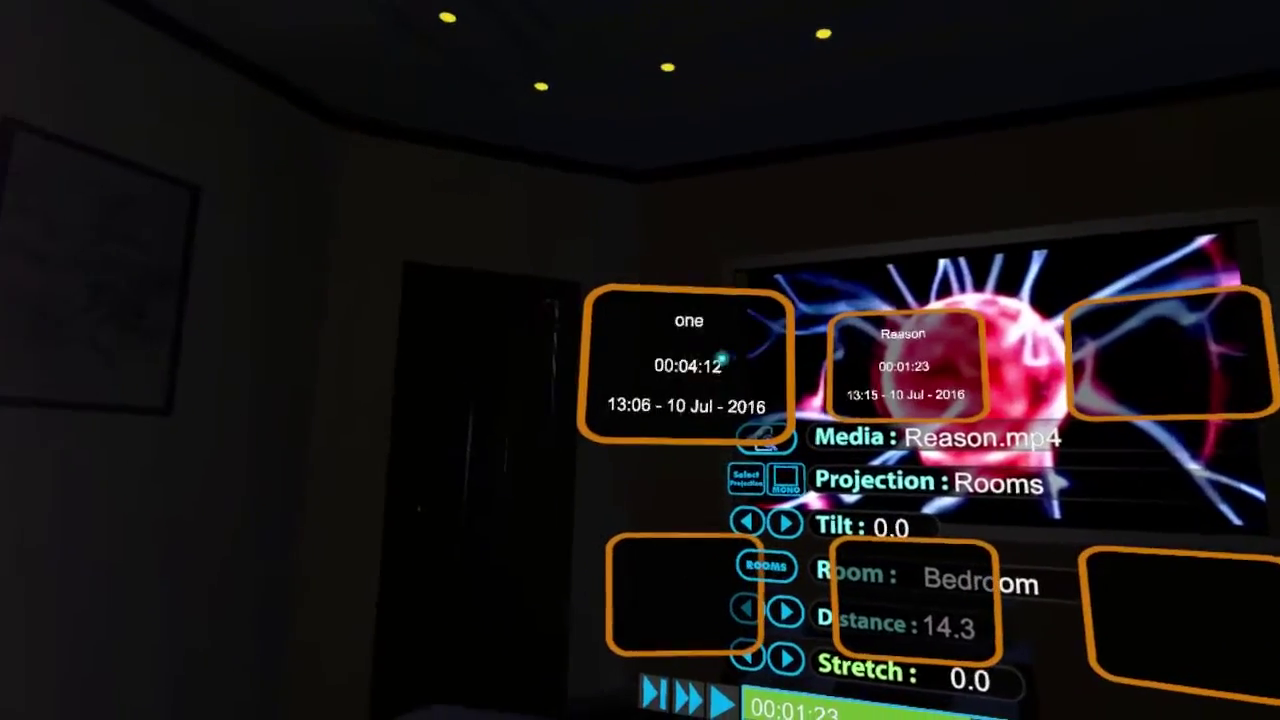
pyautogui.click(720, 356)
pyautogui.click(712, 362)
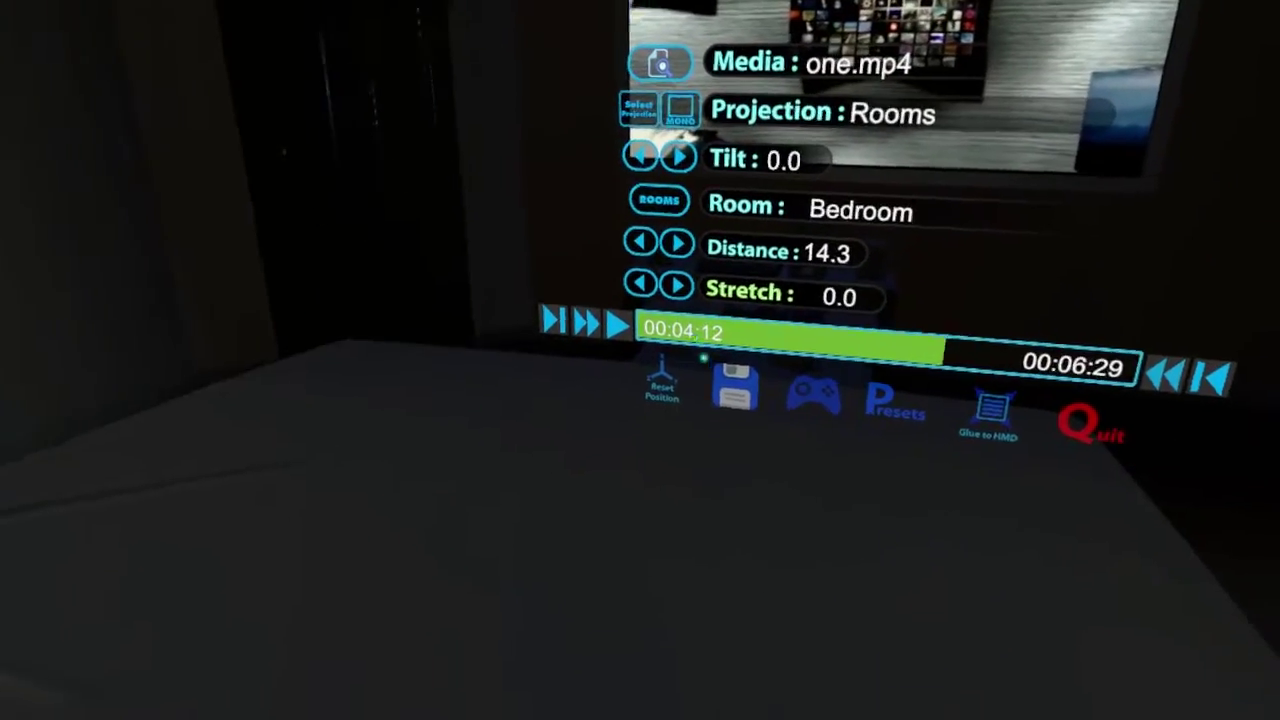
# - Reopen the saved positions, resume one.mp4 at 00:04:12, then select the saved Reason position
pyautogui.click(732, 386)
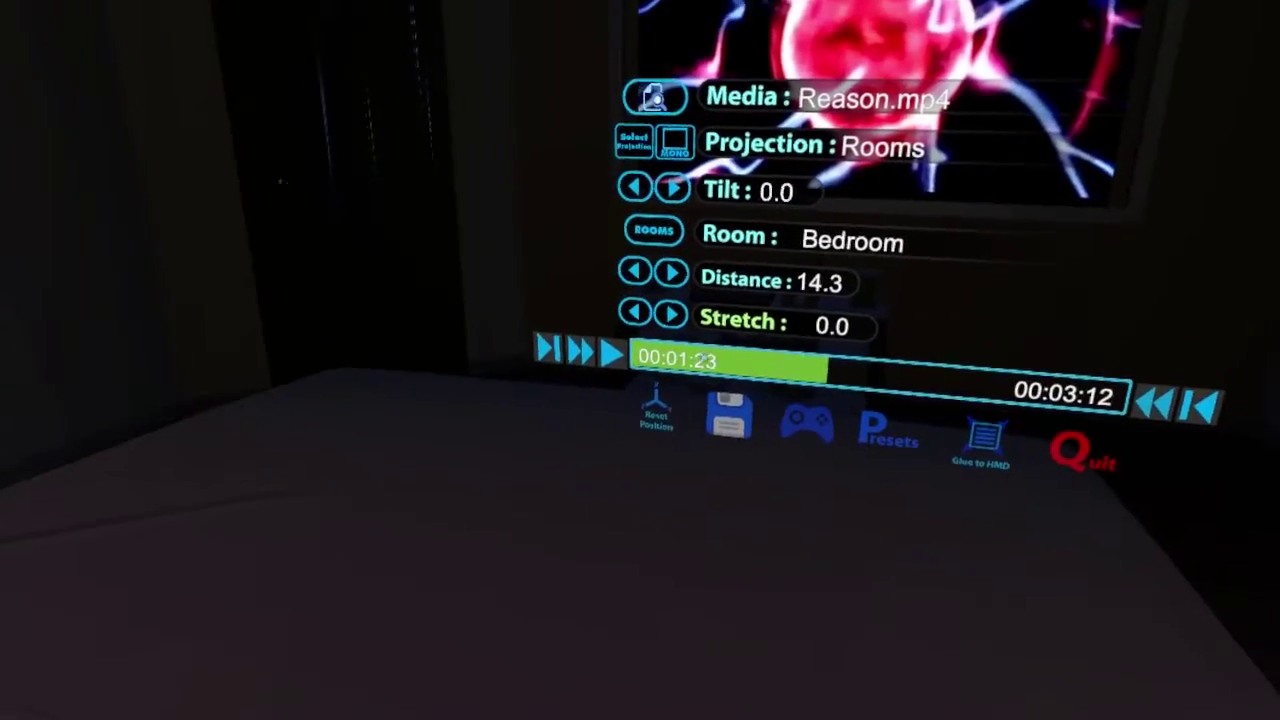
pyautogui.click(705, 357)
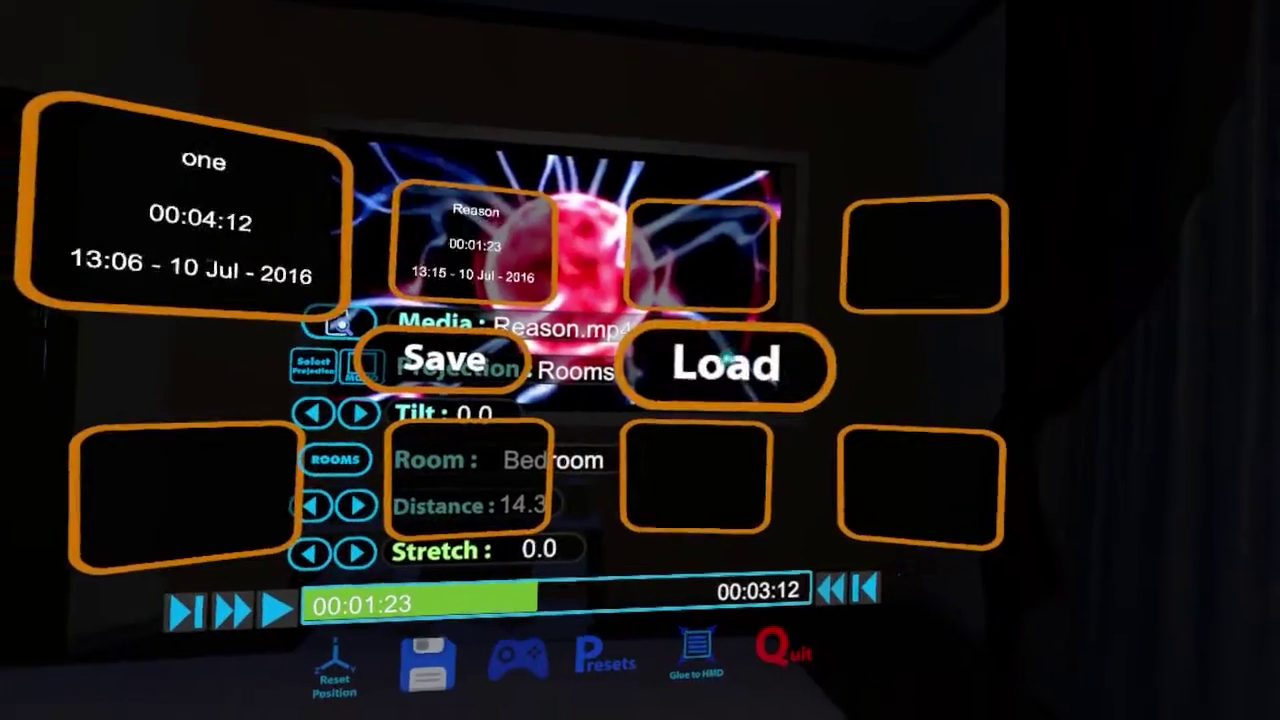
pyautogui.click(705, 357)
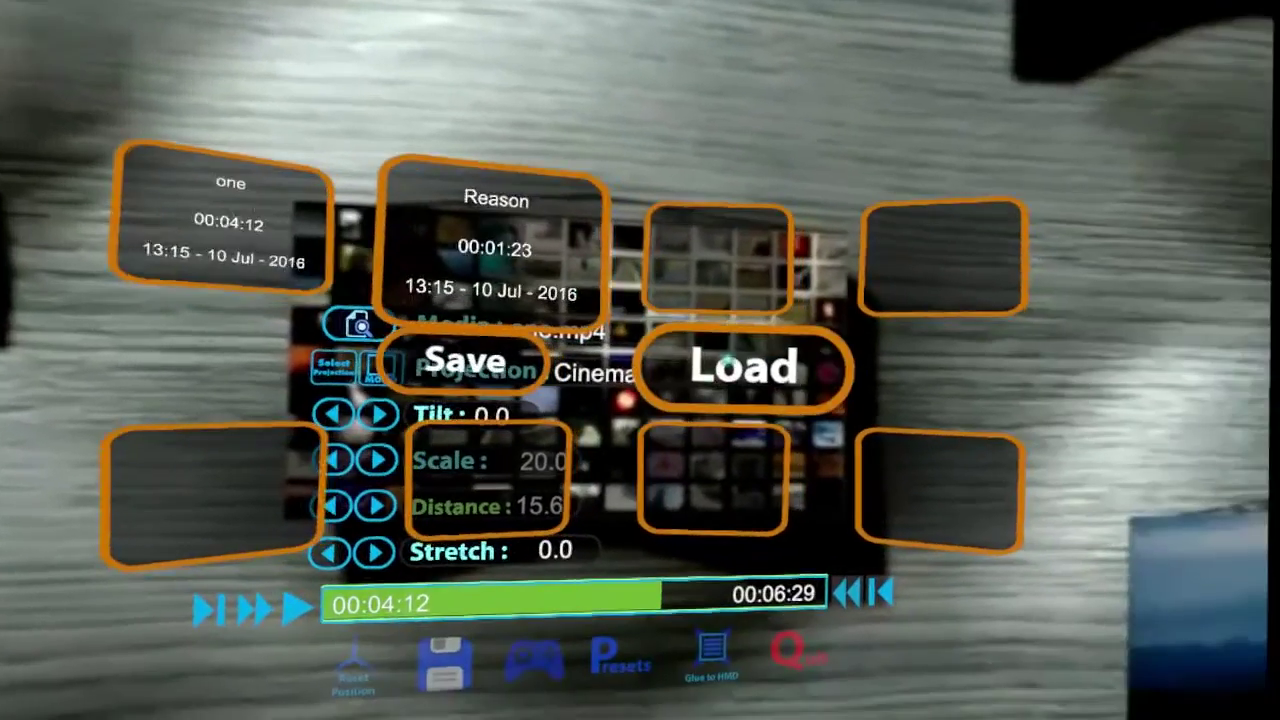
pyautogui.click(737, 370)
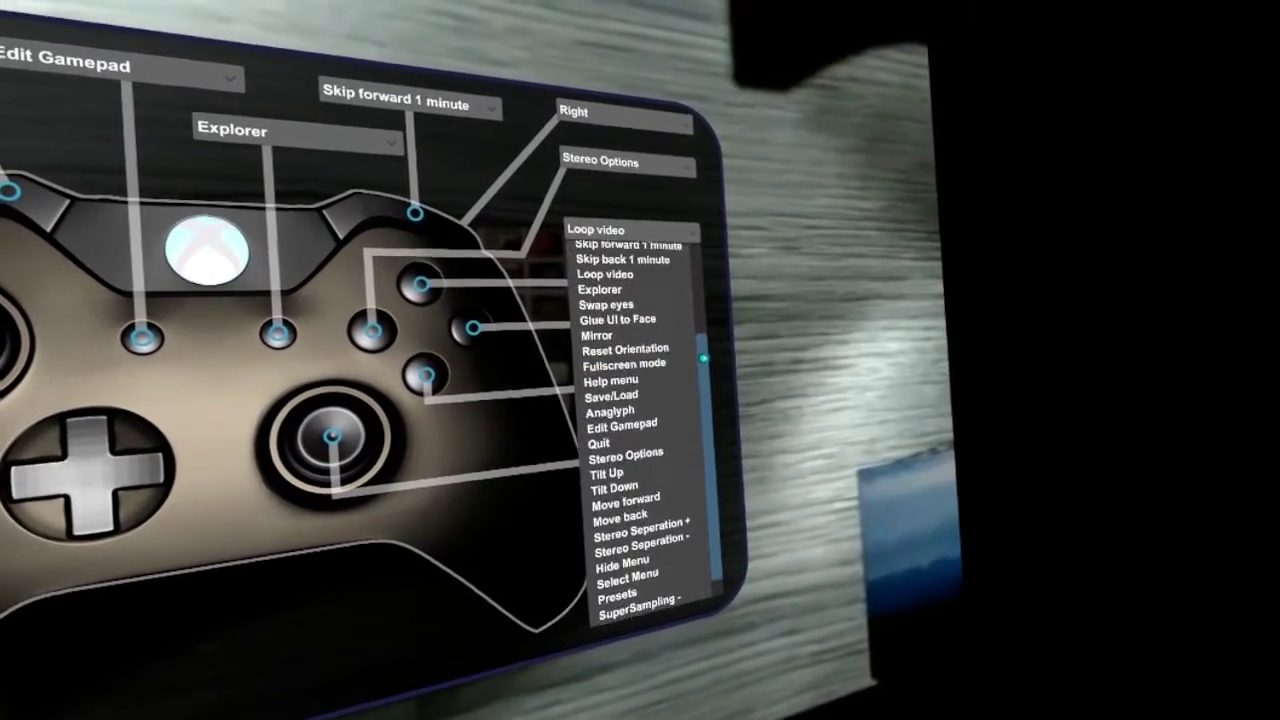
pyautogui.scroll(3, 640, 420)
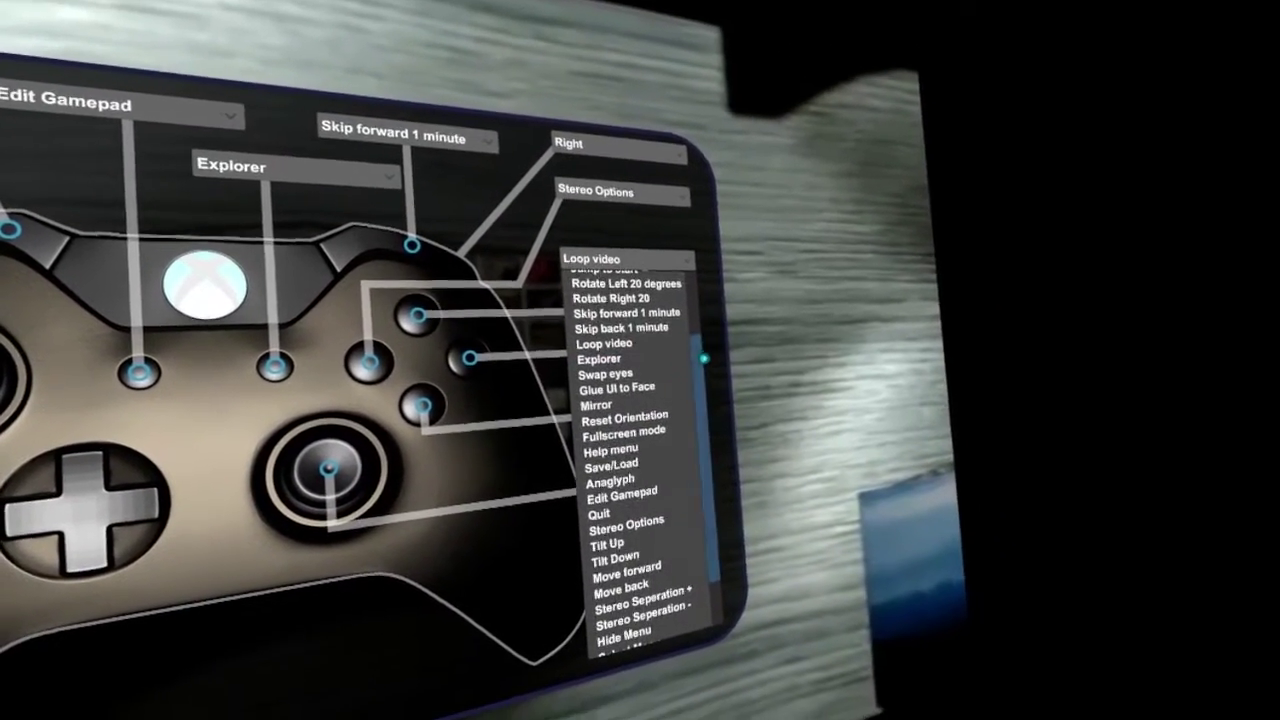
pyautogui.scroll(5, 640, 450)
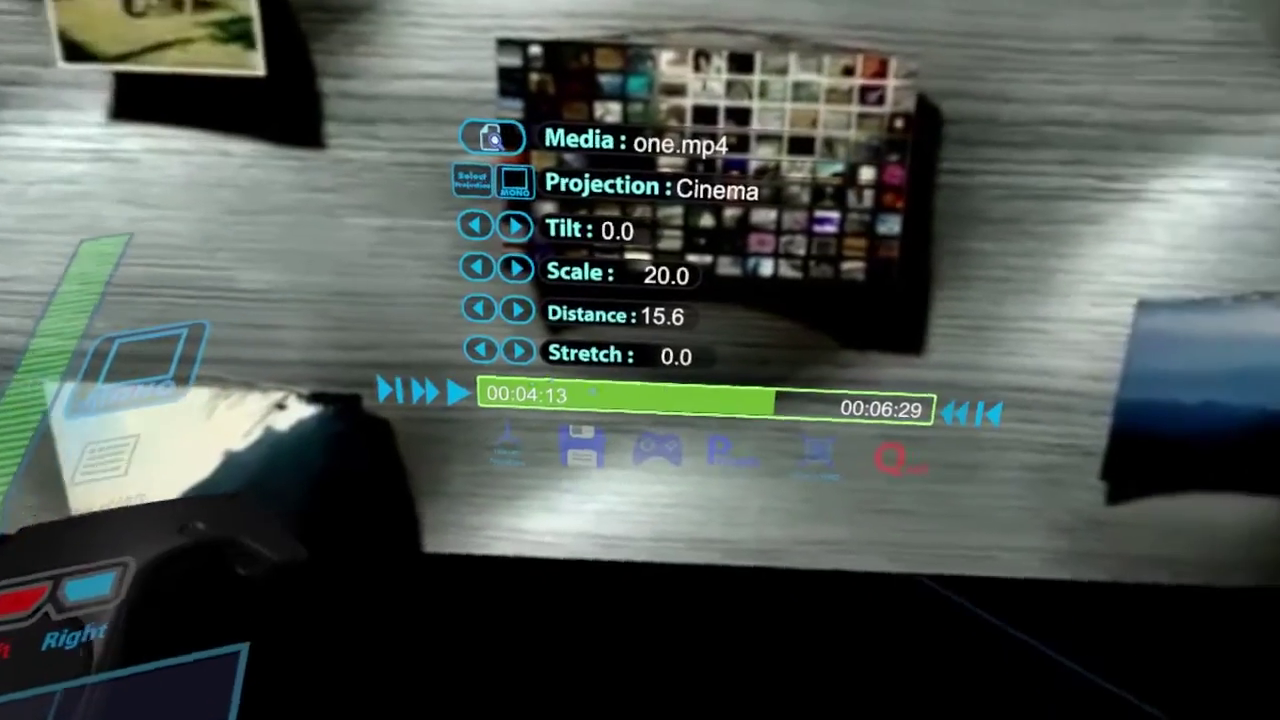
# - Skip one.mp4 forward from 00:04:12 to 00:04:49
pyautogui.press('Right')
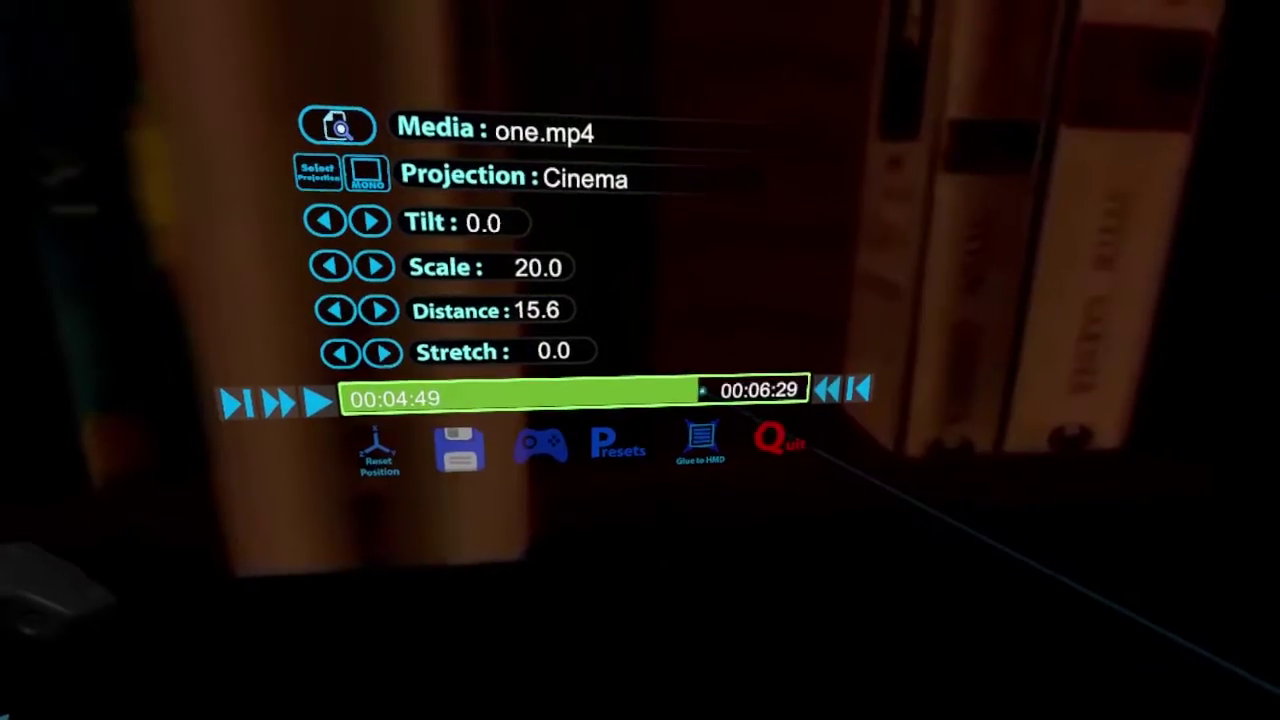
# - Skip one.mp4 playback forward to 00:05:00
pyautogui.press('Right')
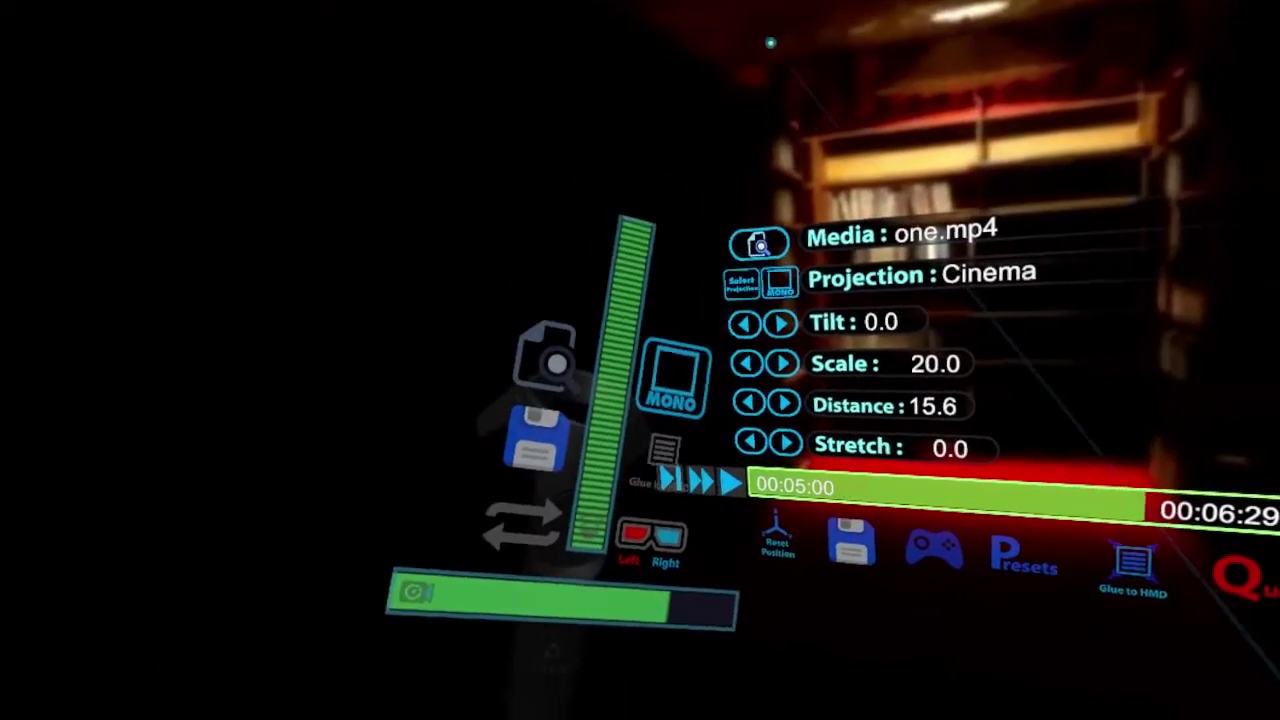